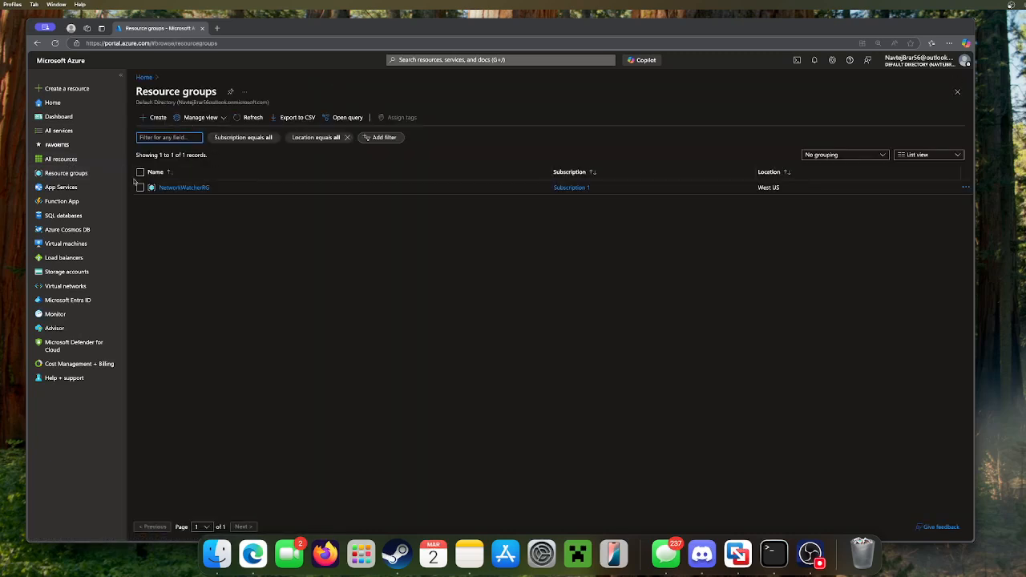
Create a resource group named nav-kenji in the (US) West US region and dismiss the notification
left_click(154, 117)
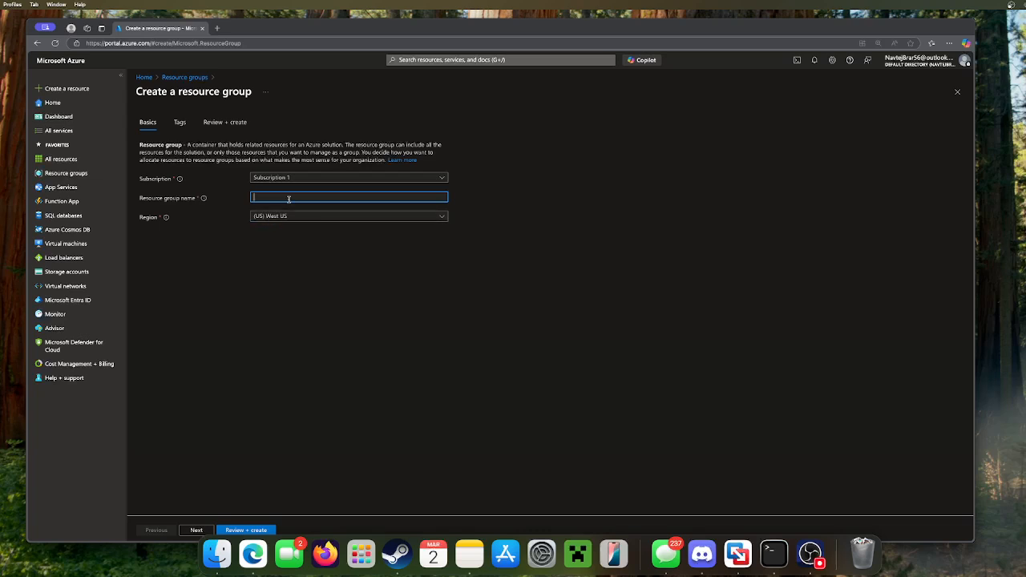
type("nav-")
key("BackSpace")
key("BackSpace")
type("nji")
left_click(283, 284)
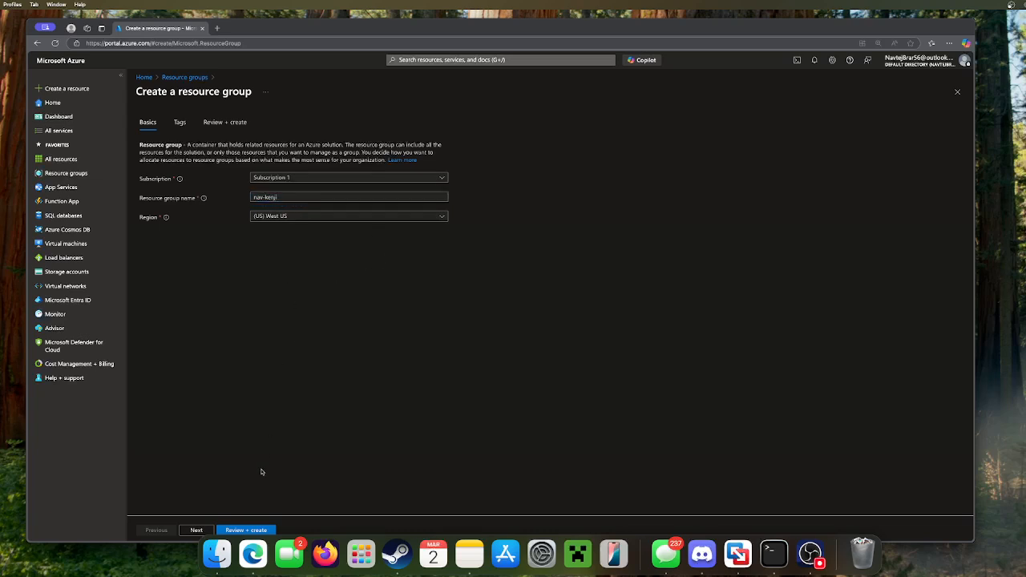
left_click(246, 531)
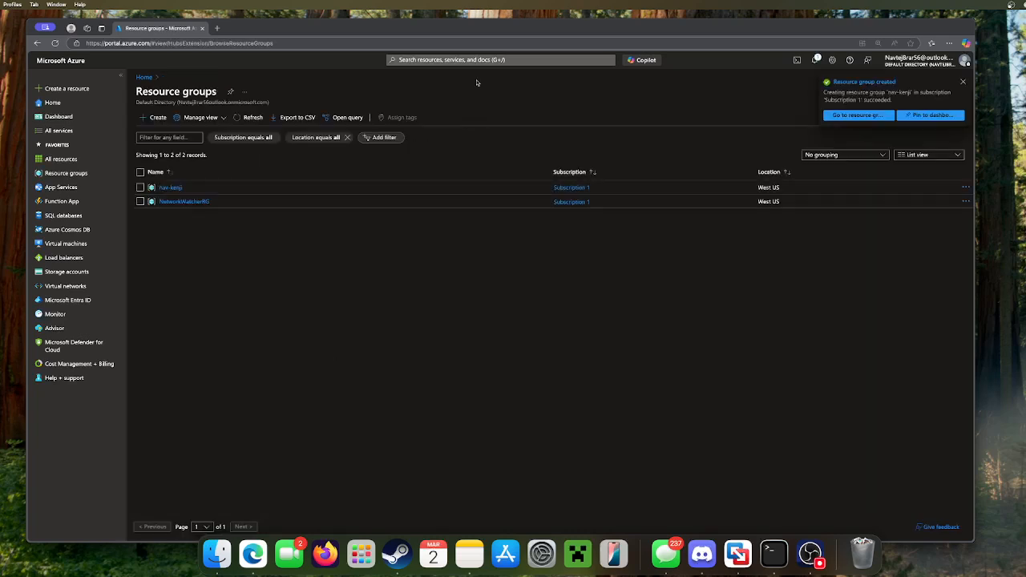
left_click_drag(445, 18, 447, 10)
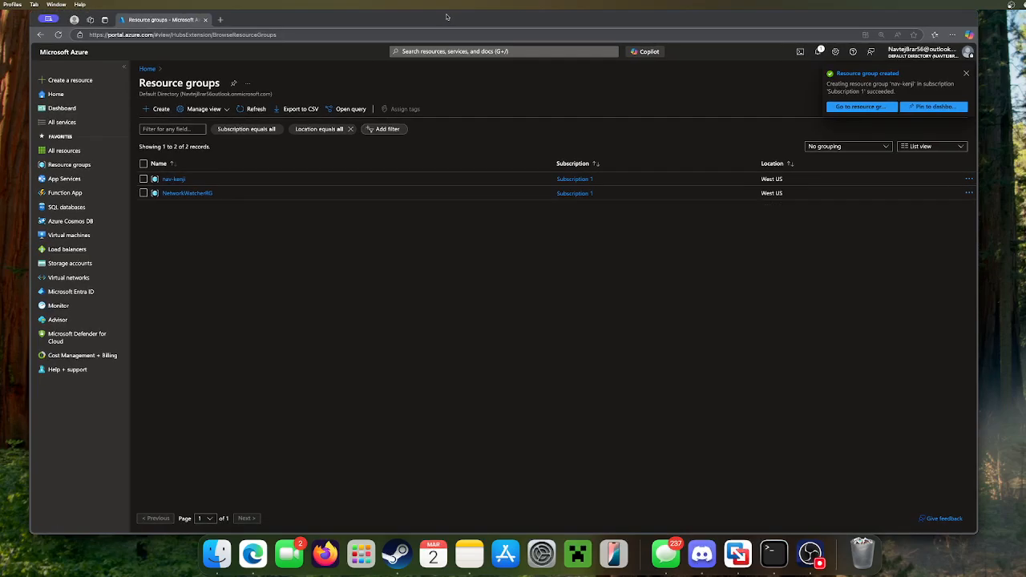
left_click(966, 75)
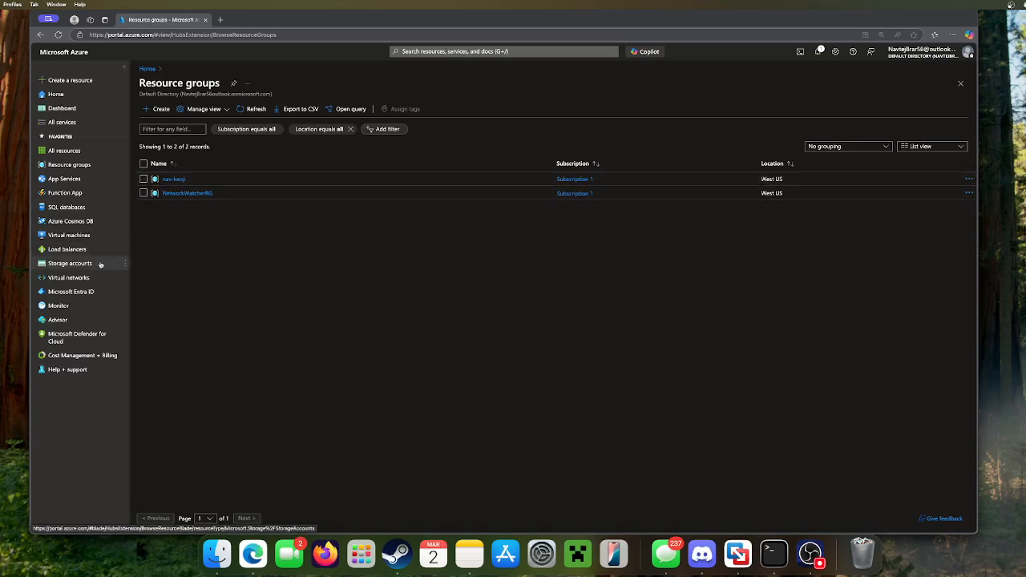
Start creating a new Azure virtual machine and assign it to the nav-kenji resource group
left_click(70, 235)
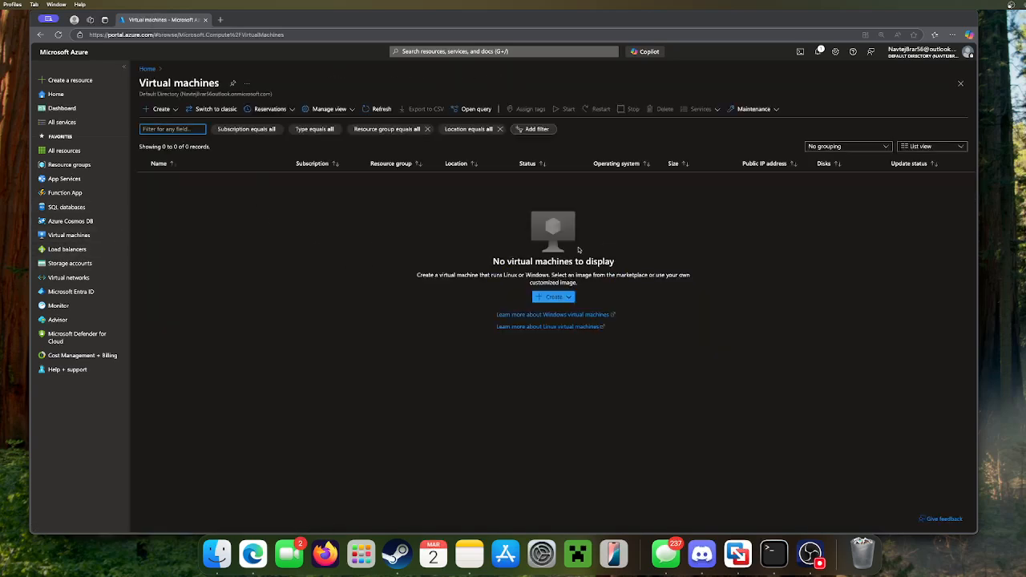
left_click(158, 109)
left_click(204, 133)
left_click(291, 237)
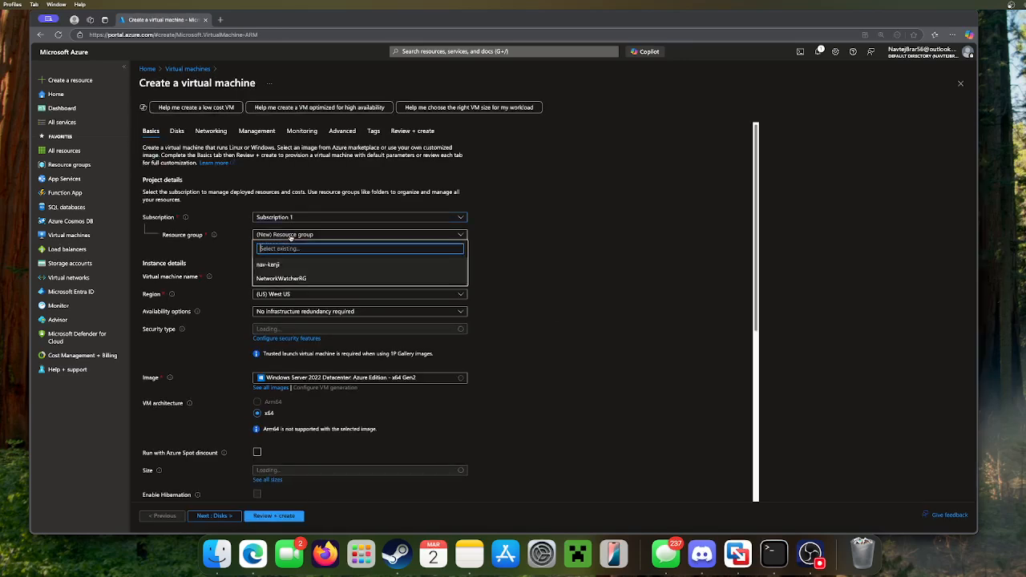
left_click(271, 267)
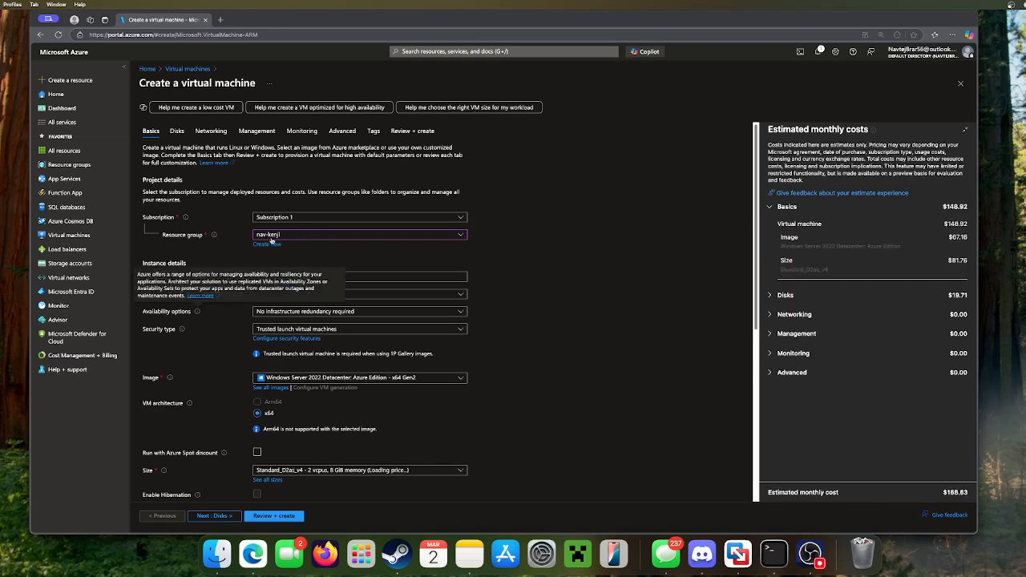
left_click(271, 237)
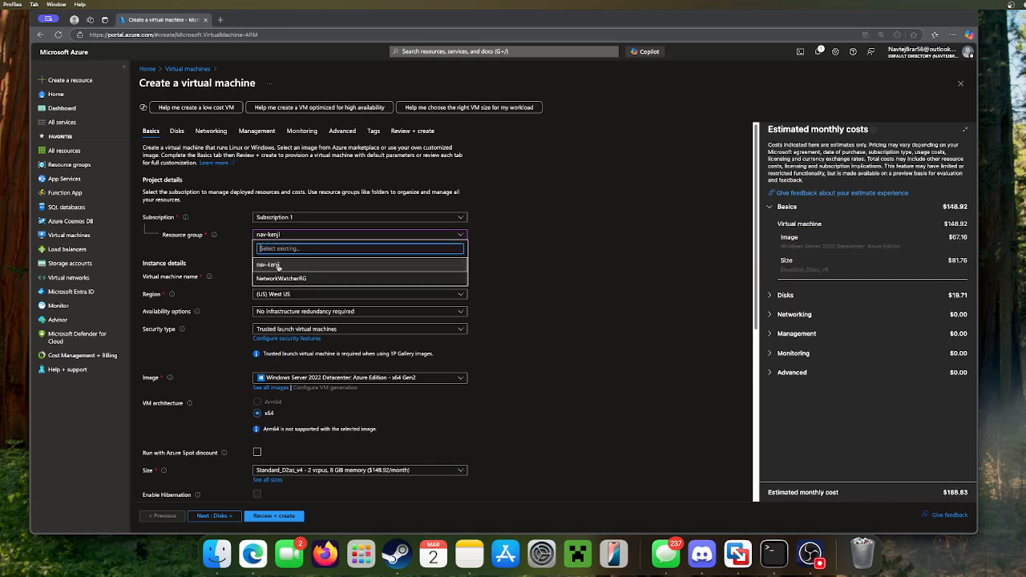
left_click(273, 267)
Name the virtual machine nav-kenji in the instance details
scroll(321, 311, "down", 2)
scroll(327, 311, "down", 1)
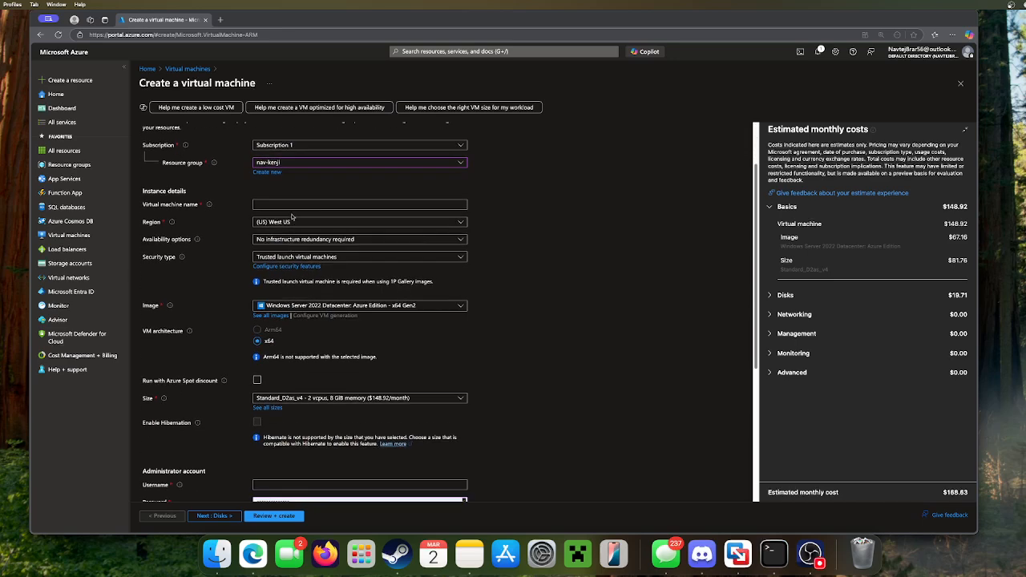
left_click(286, 205)
type("nav")
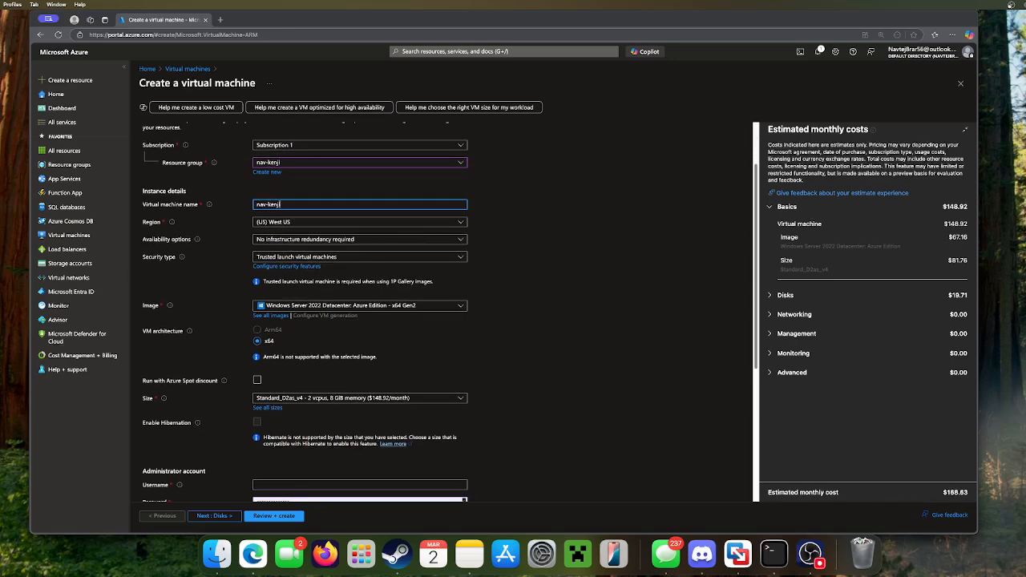
type("-kenji")
Examine the region, image and size choices offered for the virtual machine without changing them
left_click(343, 221)
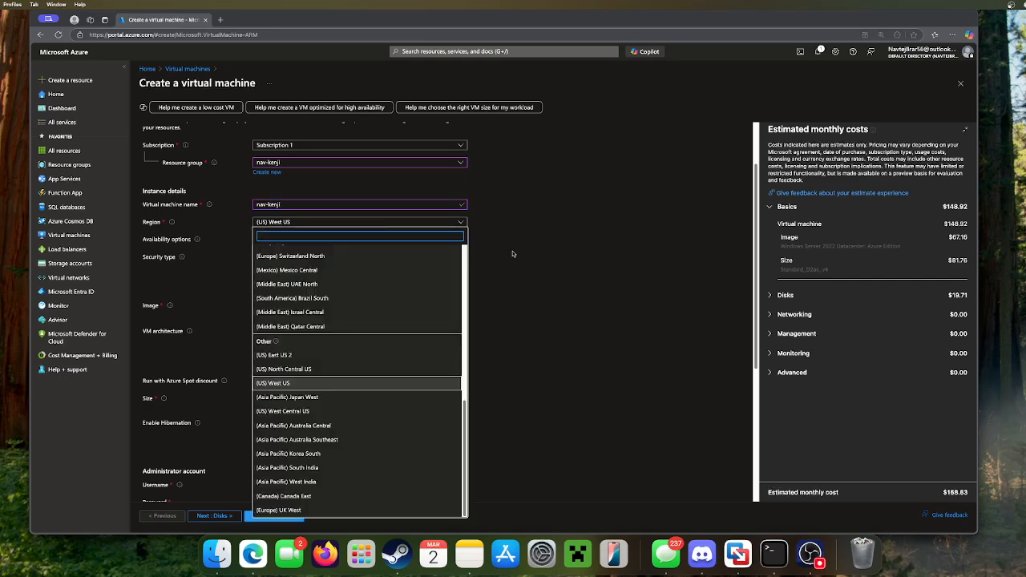
left_click(235, 263)
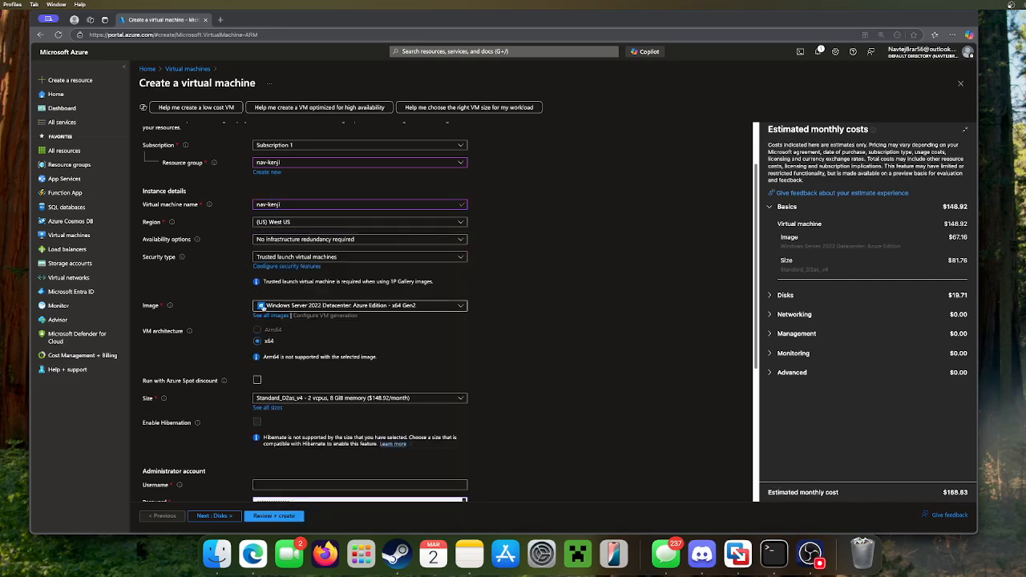
left_click(329, 307)
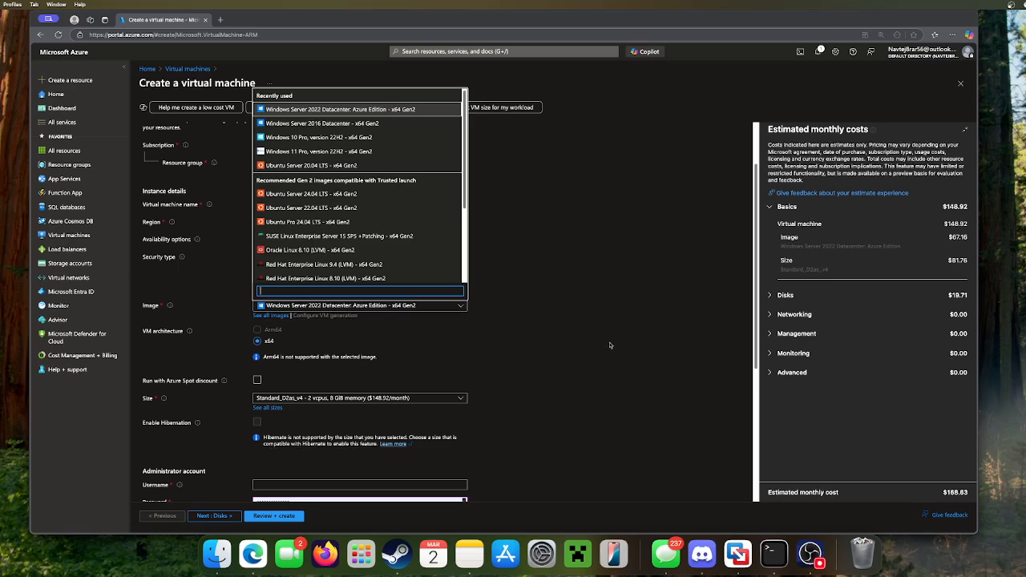
left_click(570, 314)
scroll(326, 313, "down", 2)
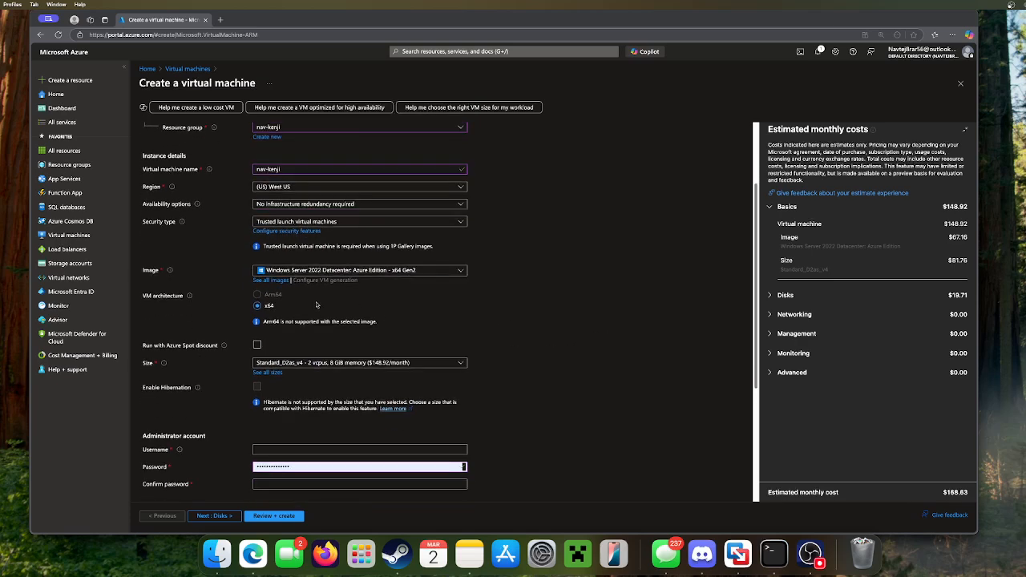
scroll(259, 293, "down", 1)
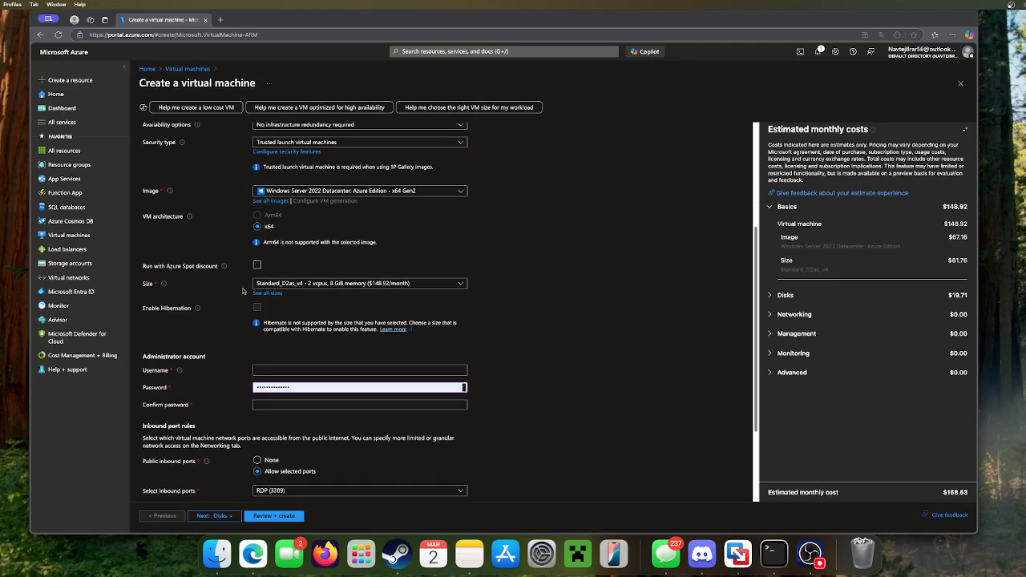
left_click(265, 282)
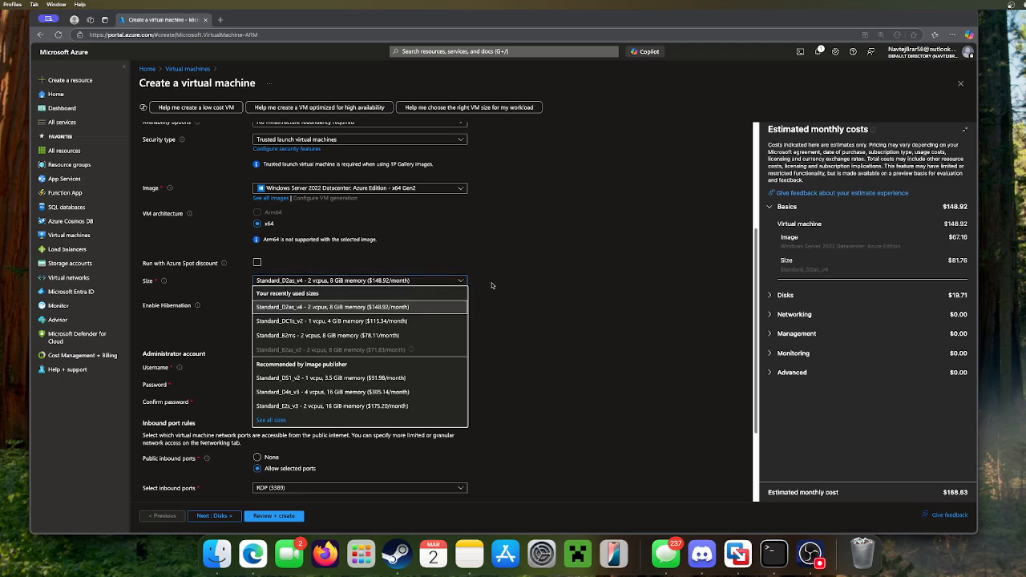
left_click_drag(492, 285, 143, 282)
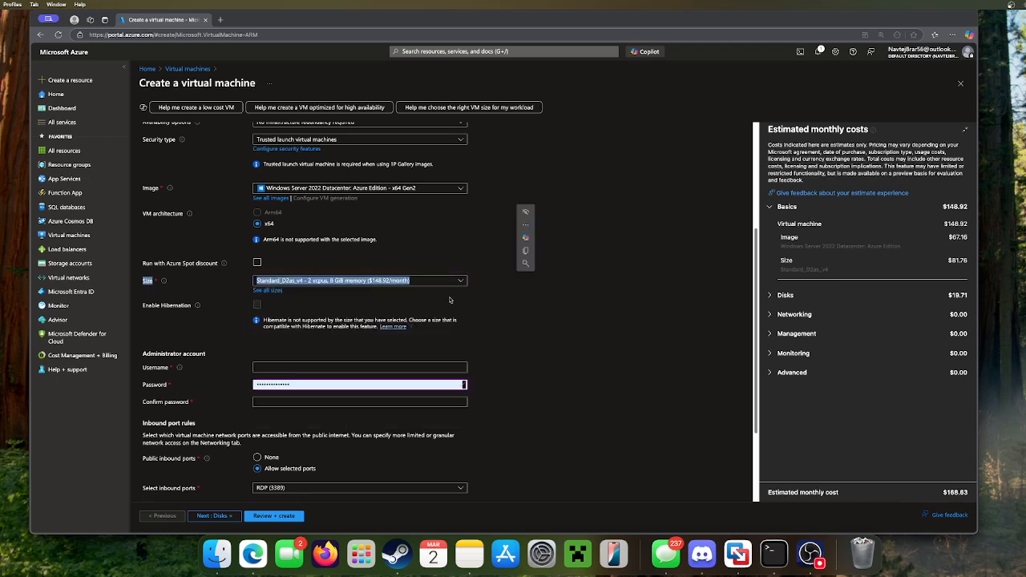
Set the administrator username to Navkenji, replace the prefilled account password with the copied one, and confirm it
left_click(333, 369)
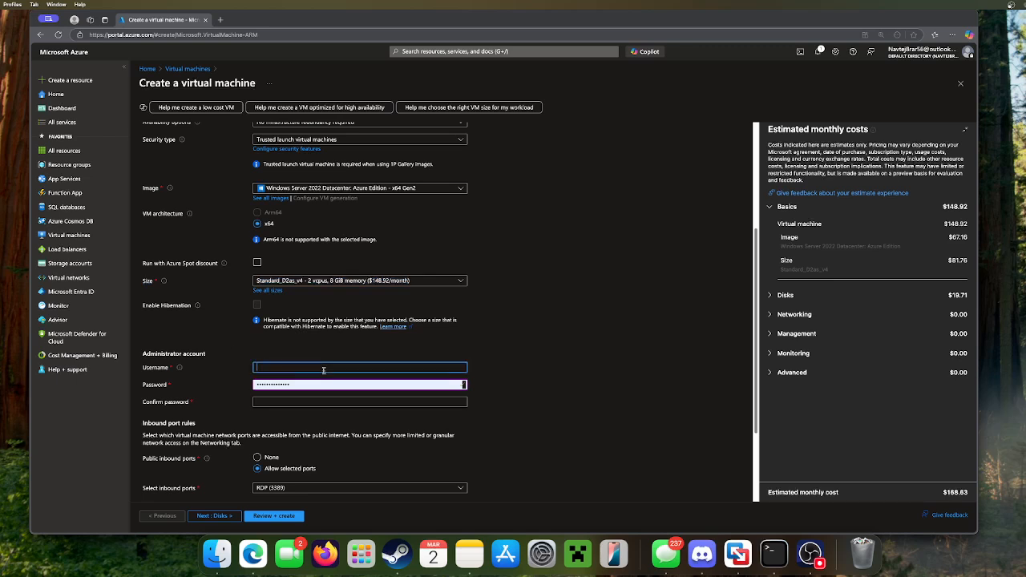
type("Navtej")
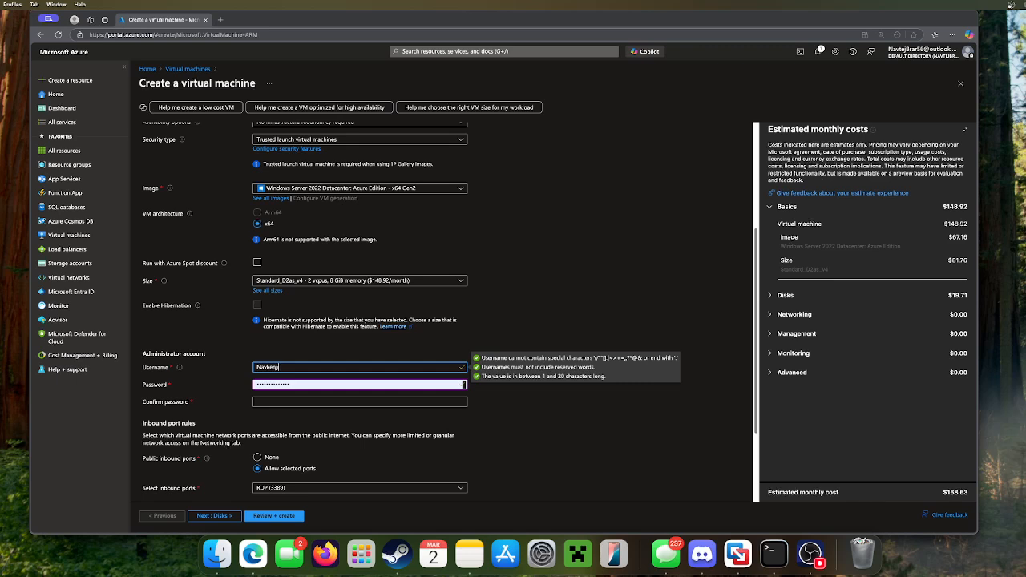
left_click(375, 385)
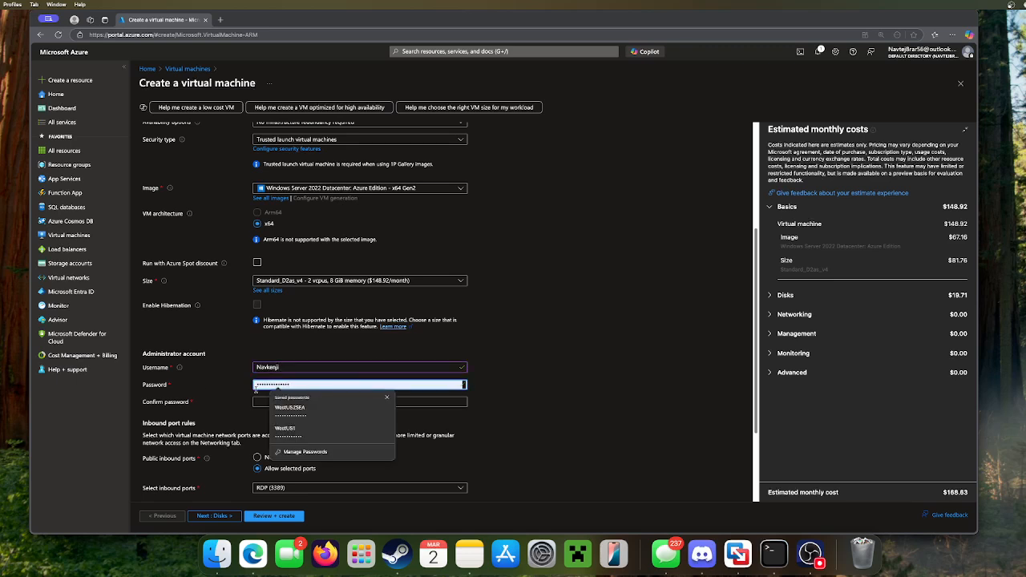
key("BackSpace")
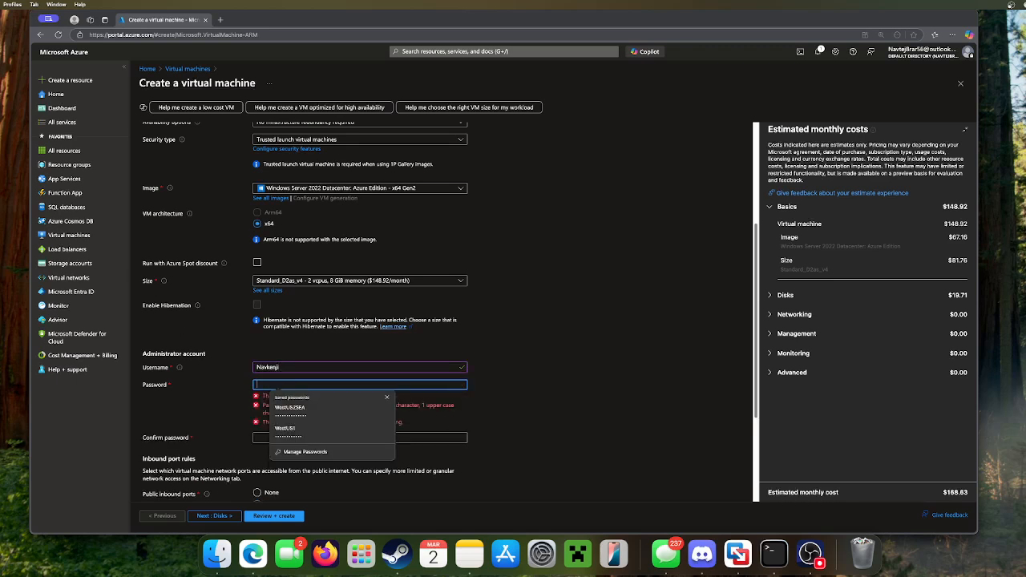
key("Escape")
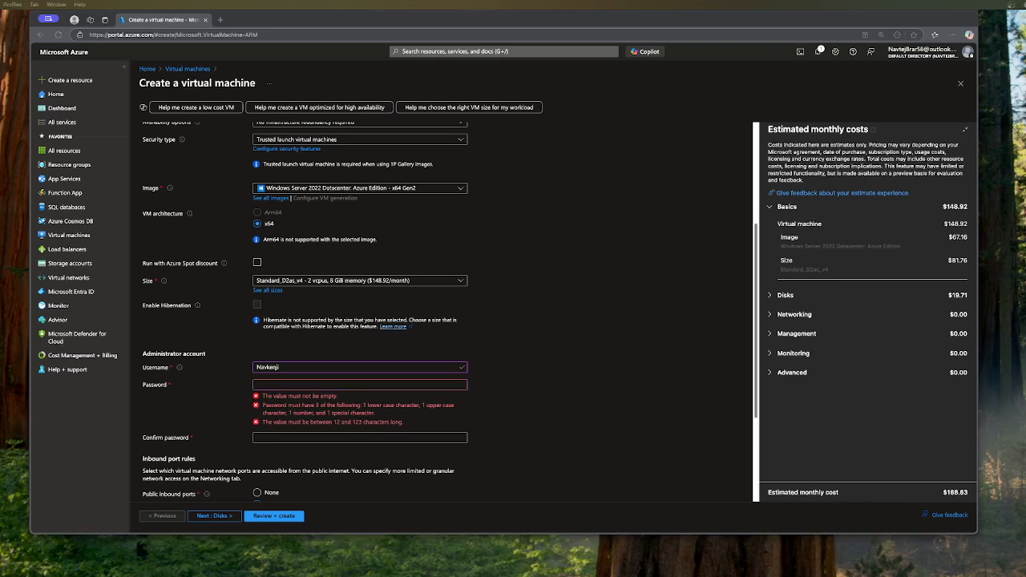
left_click(306, 391)
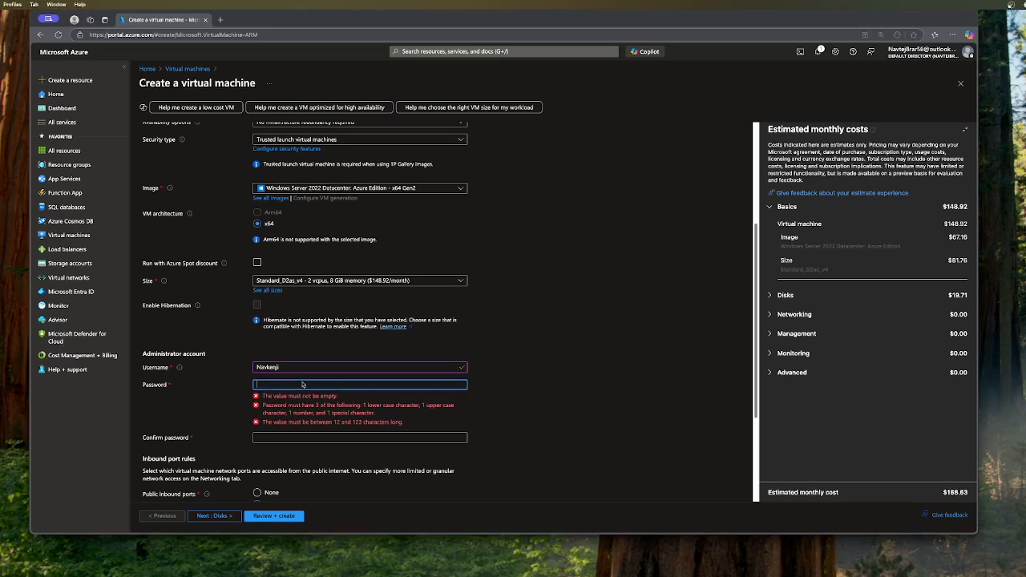
key("ctrl+v")
left_click(277, 402)
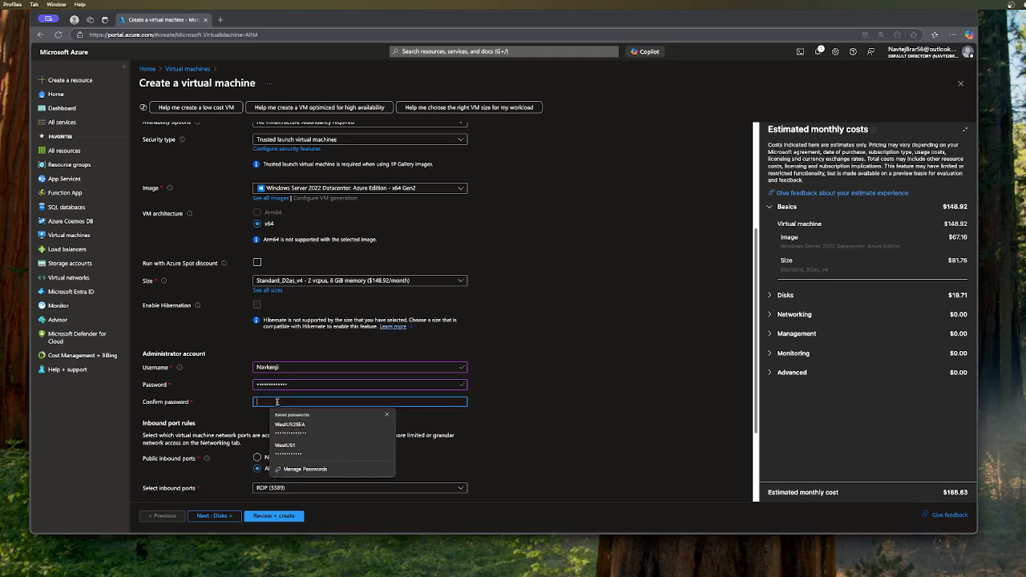
key("ctrl+v")
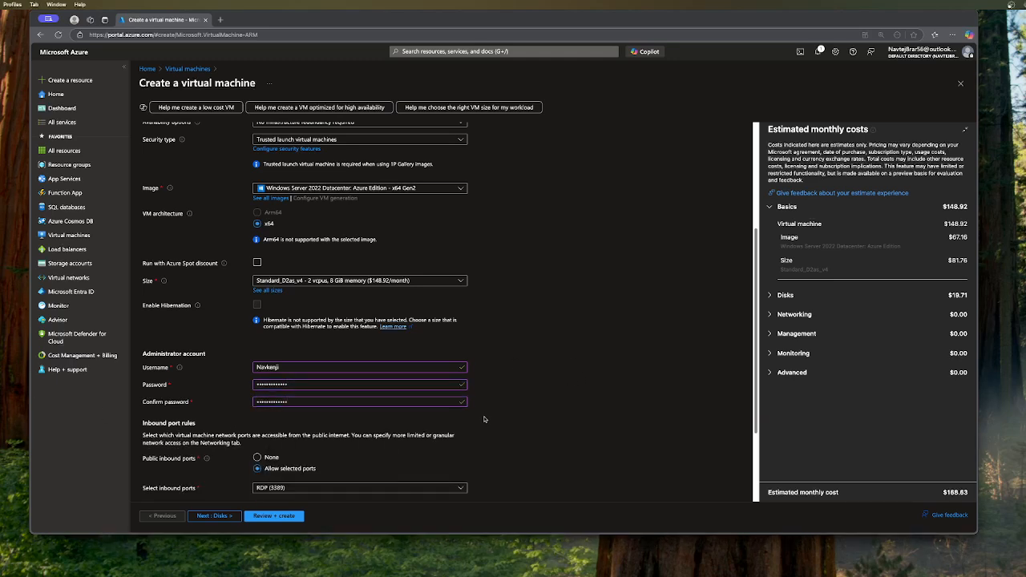
Check the inbound port choices, keep RDP (3389), and continue to the disk settings
scroll(472, 426, "down", 3)
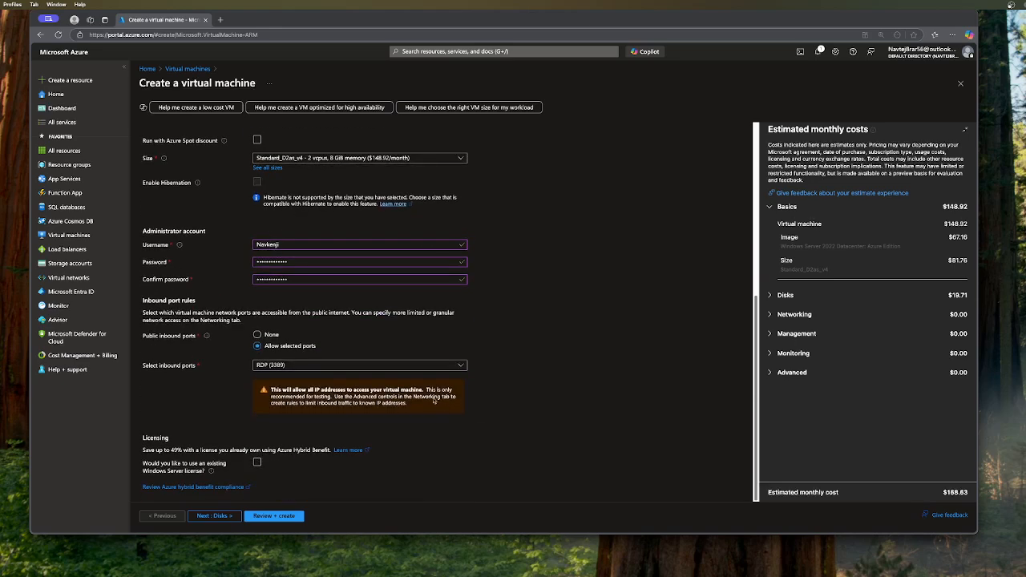
left_click(359, 366)
left_click(548, 318)
left_click(214, 516)
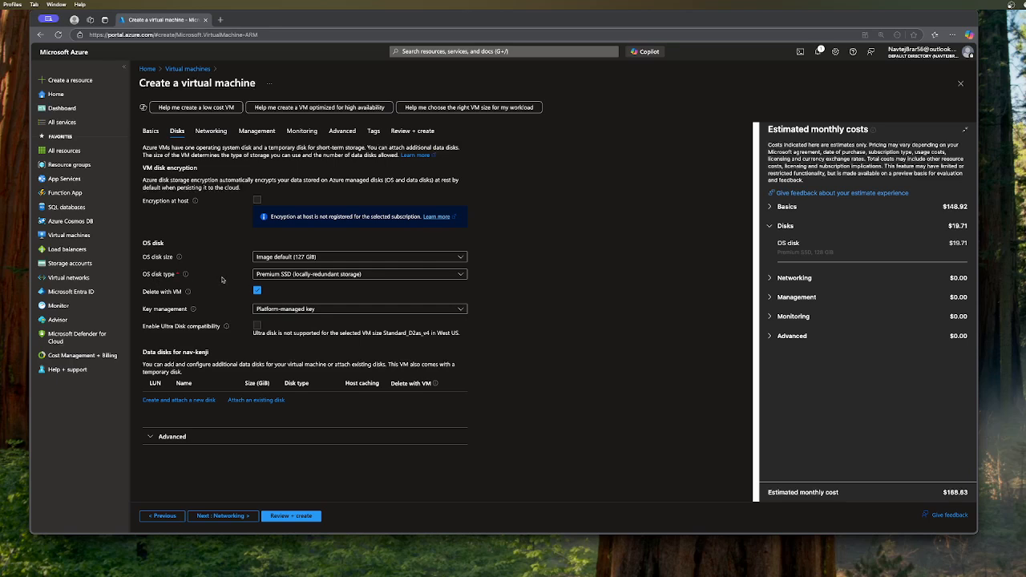
Set the OS disk type to Standard SSD (locally-redundant storage) and dismiss the browser's password-update prompt
left_click(307, 276)
left_click(274, 327)
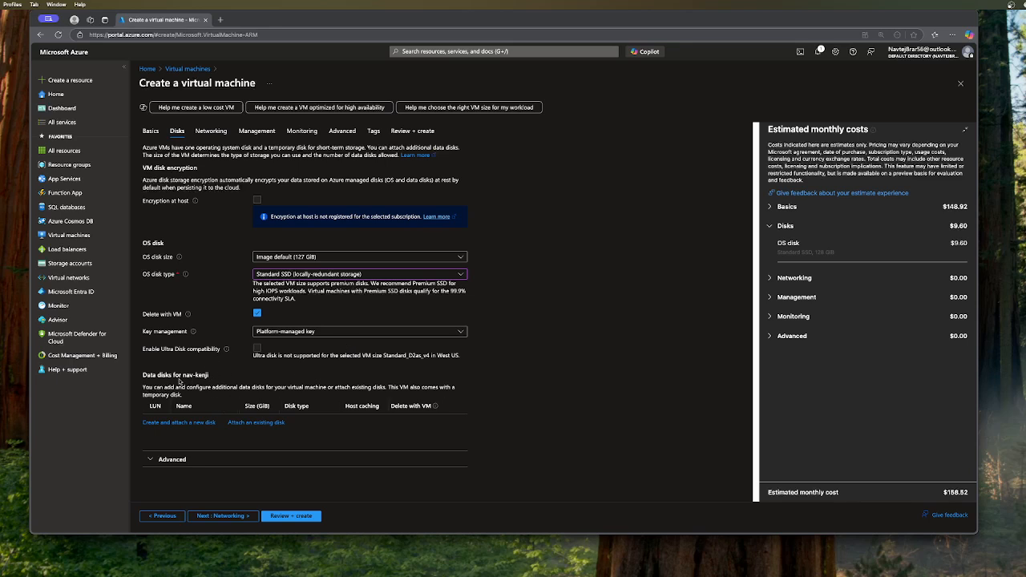
left_click_drag(142, 375, 221, 376)
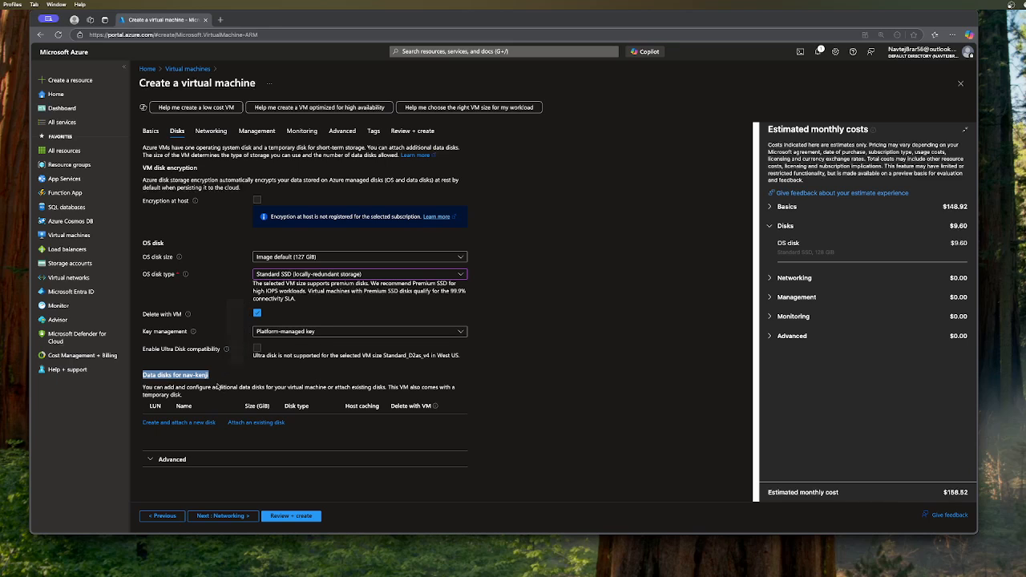
left_click(219, 387)
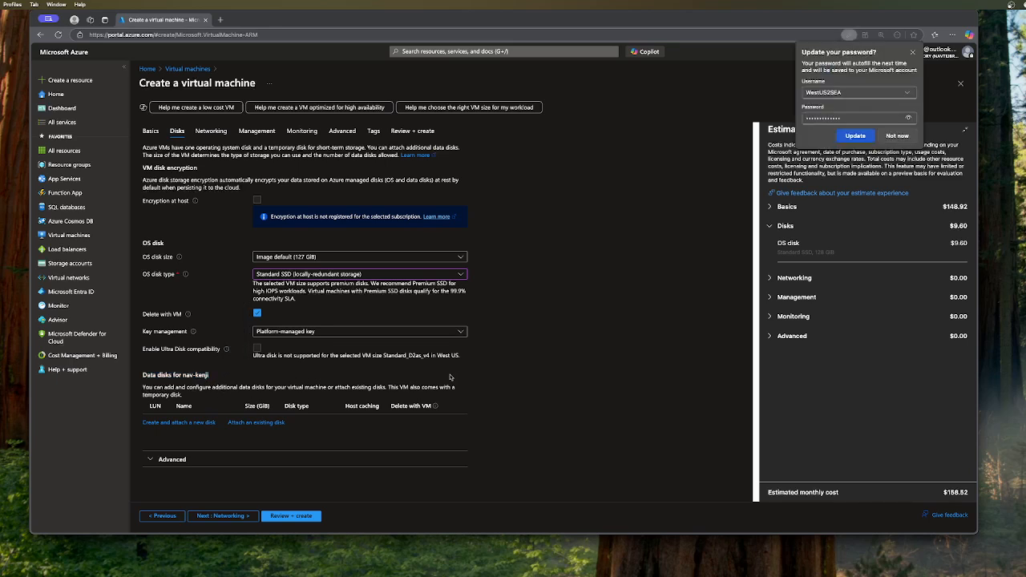
left_click(913, 53)
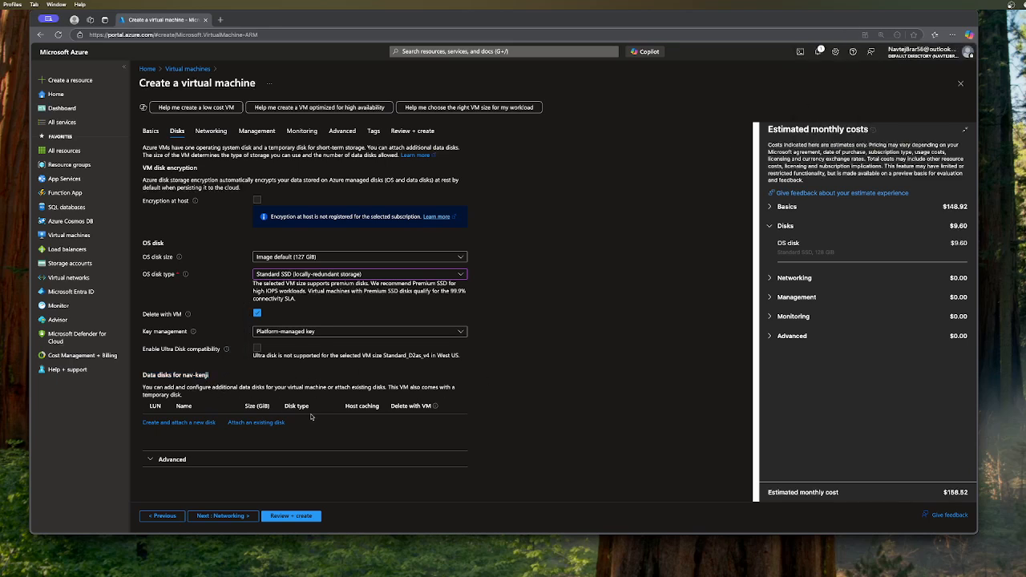
Continue to the networking settings, check the subnet and virtual network choices, and keep the new nav-kenji-vnet with its default subnet
left_click(223, 516)
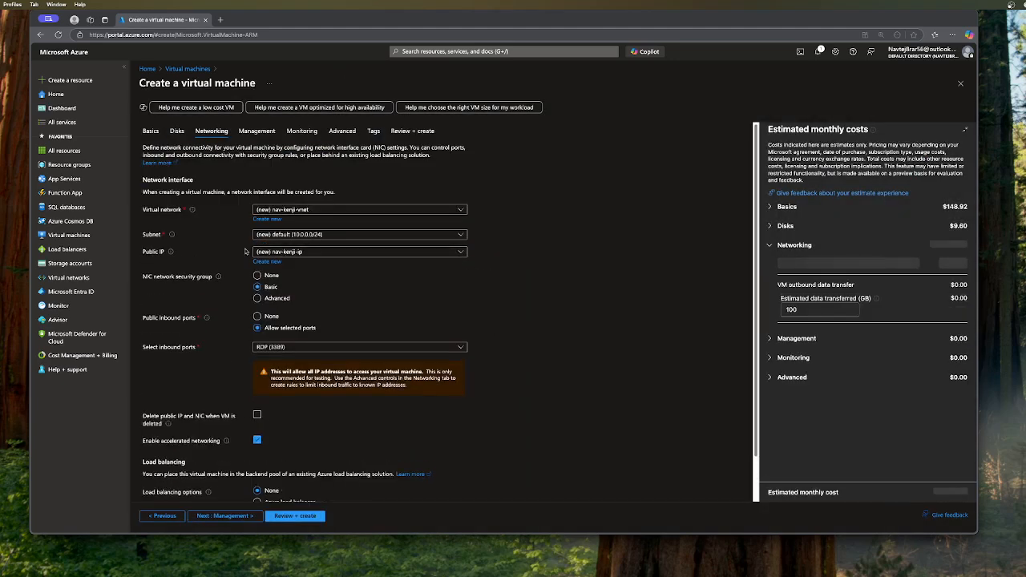
mouse_move(173, 235)
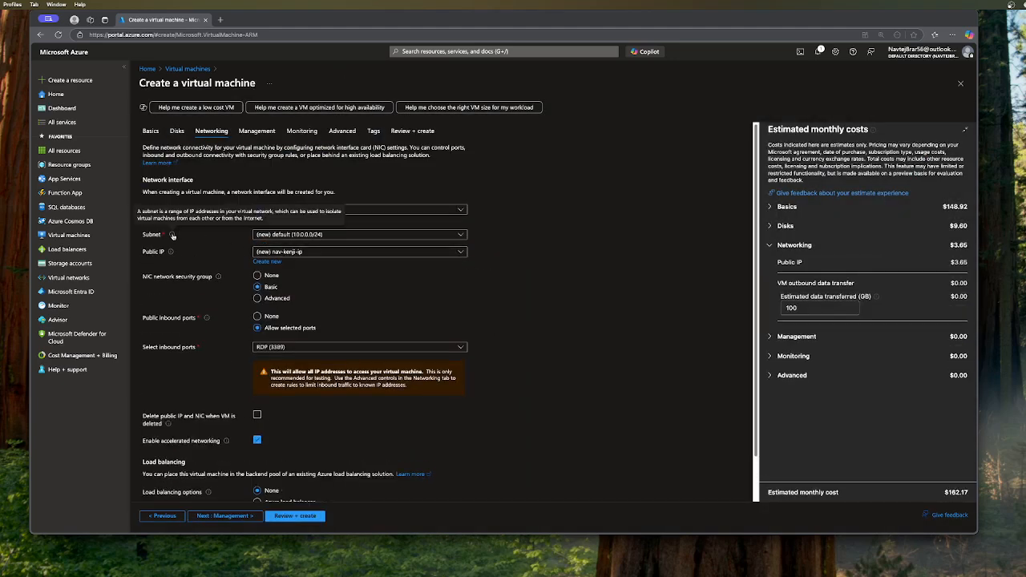
left_click(436, 237)
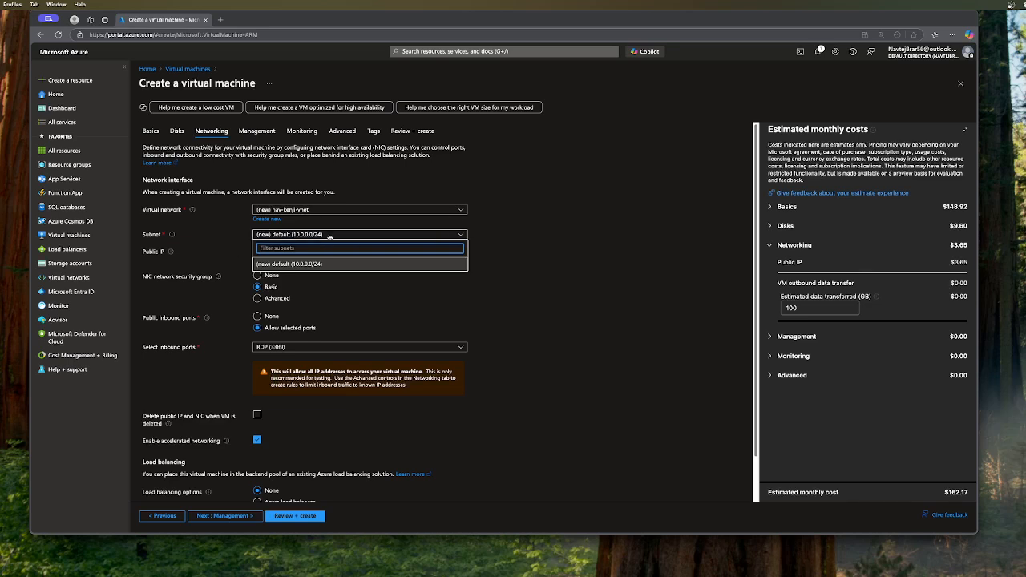
left_click(591, 273)
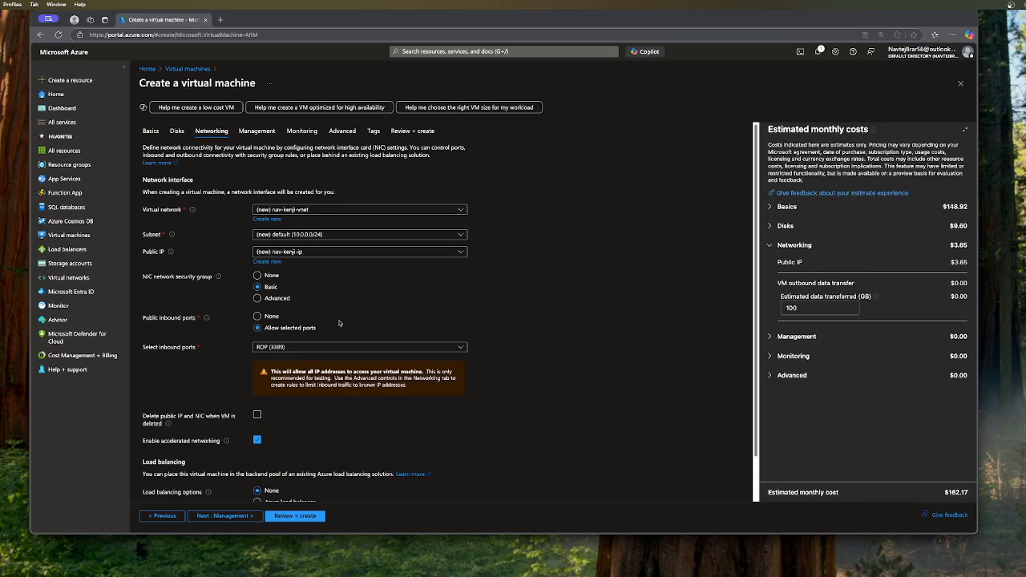
scroll(338, 314, "down", 1)
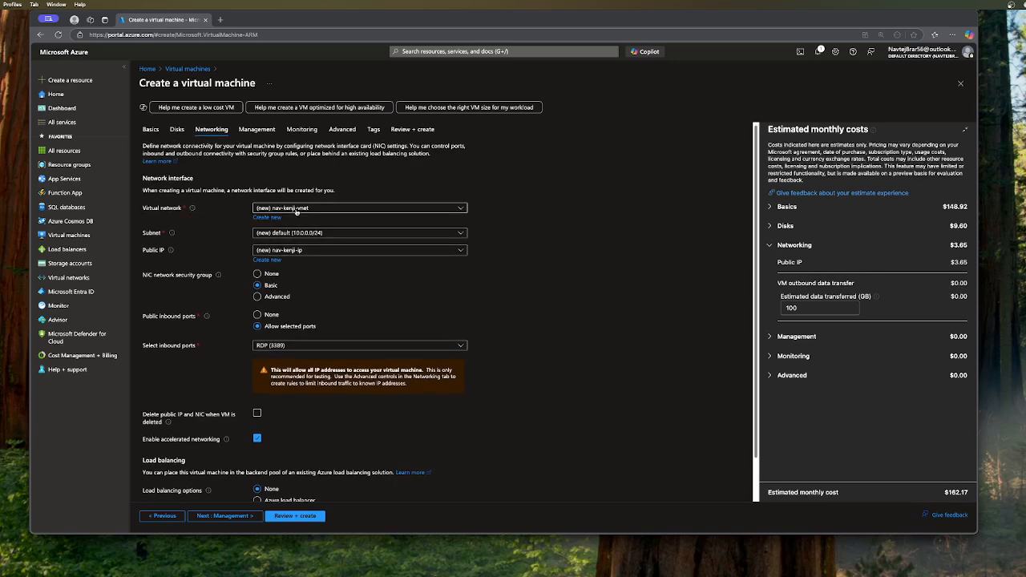
left_click(293, 208)
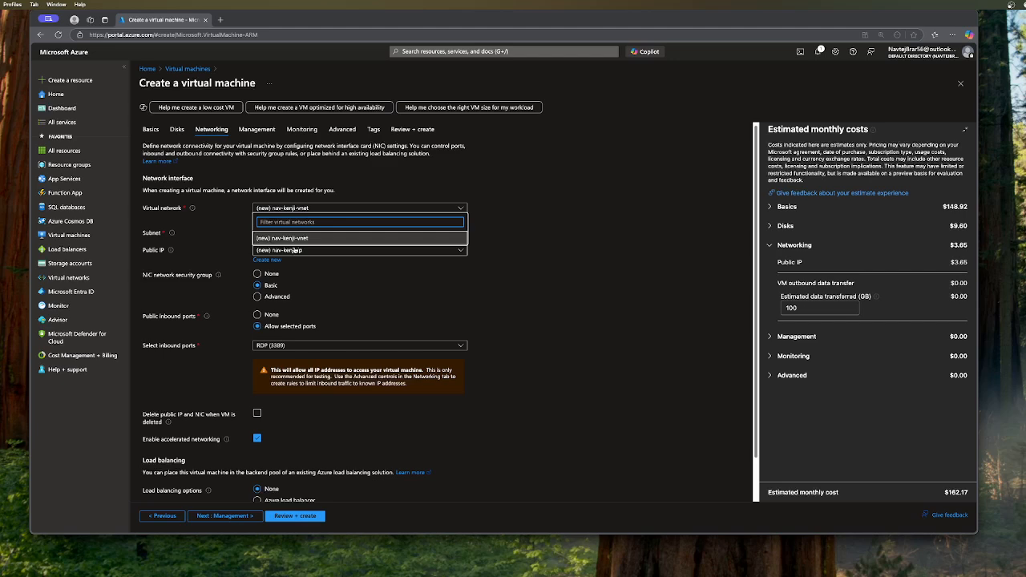
left_click(530, 224)
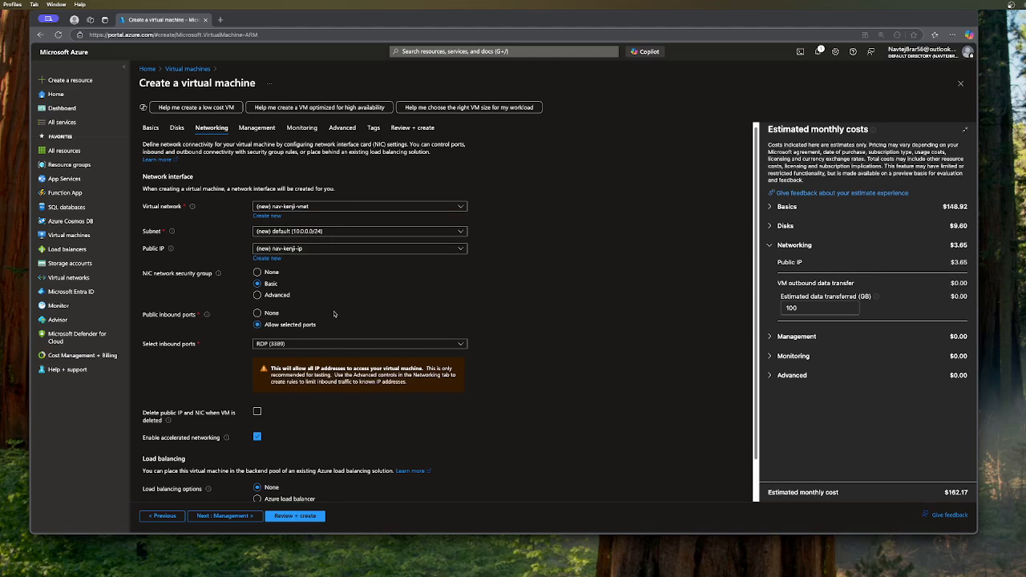
scroll(336, 315, "down", 1)
scroll(199, 271, "down", 1)
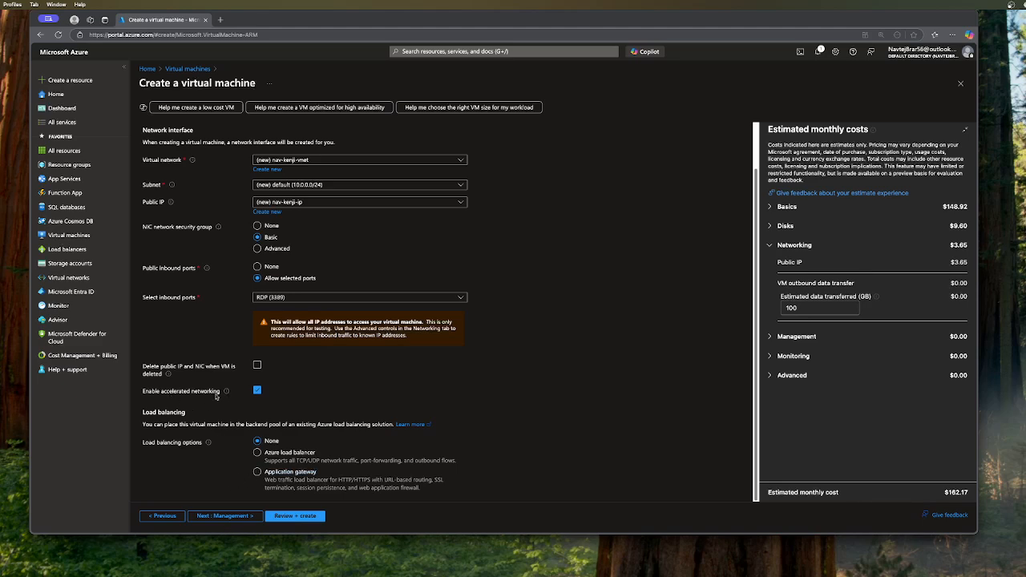
Go through the management, monitoring and advanced settings in turn, keeping the default options in each
left_click(218, 516)
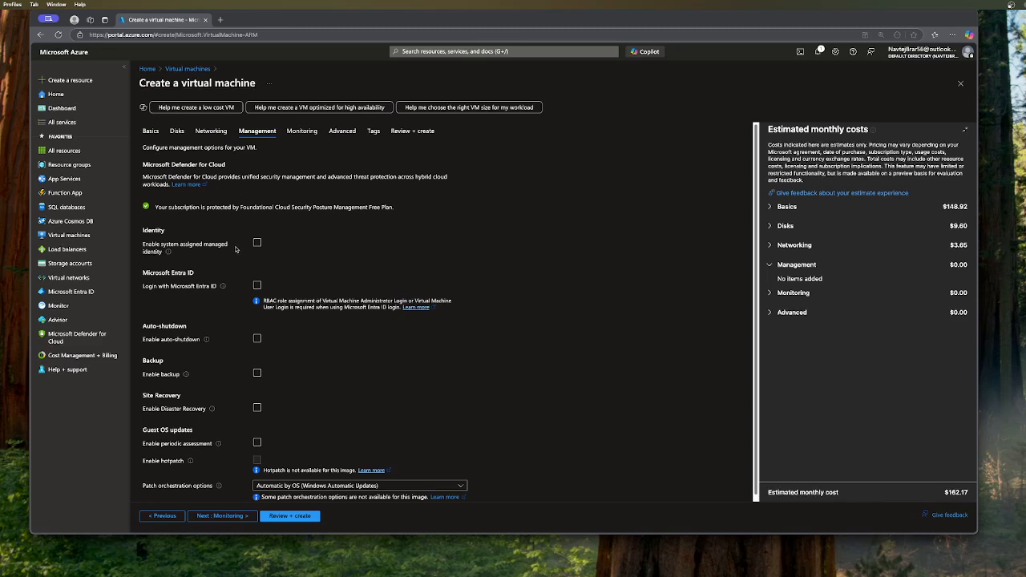
scroll(307, 358, "down", 1)
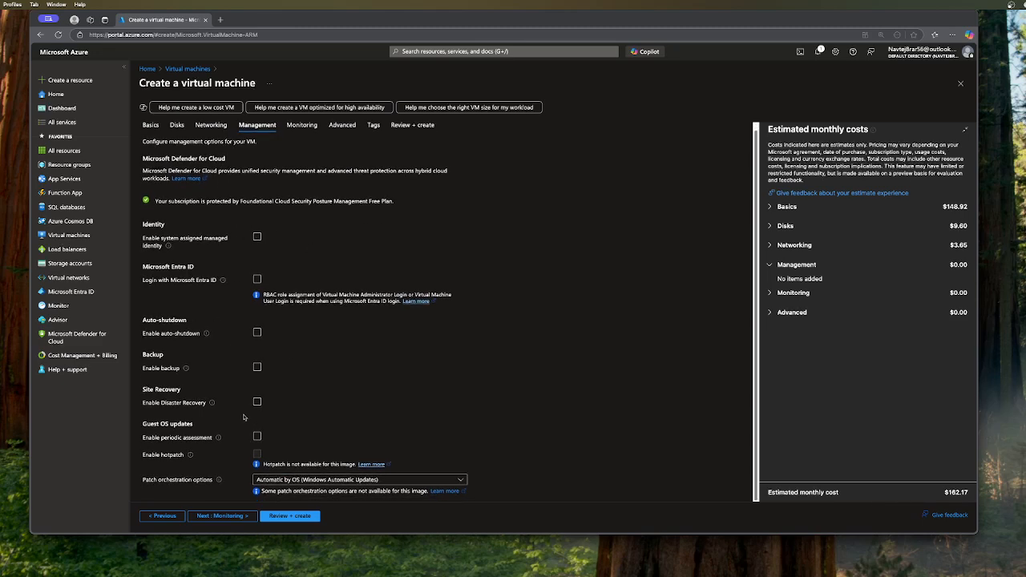
left_click(235, 515)
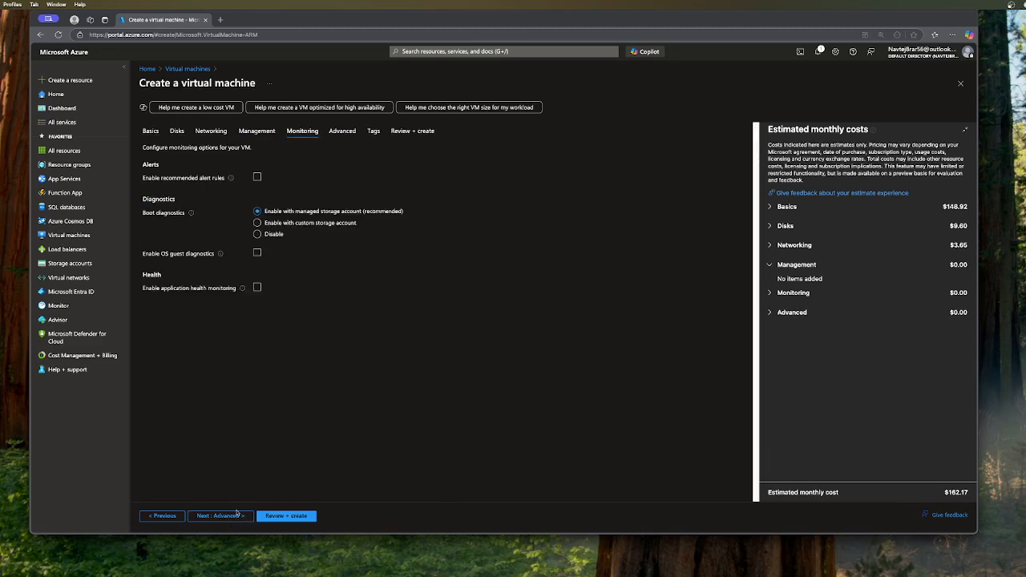
left_click(231, 516)
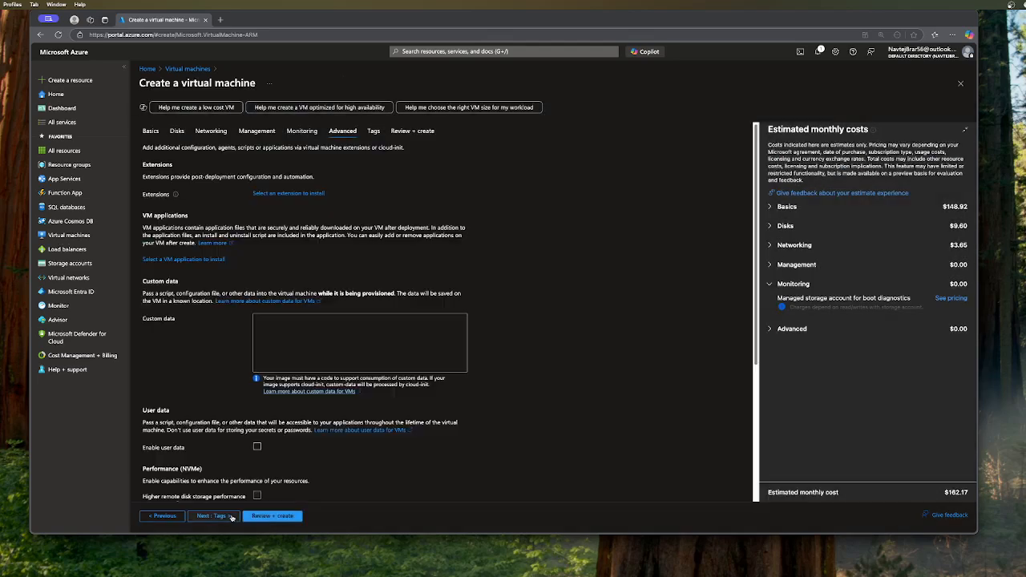
scroll(239, 409, "down", 5)
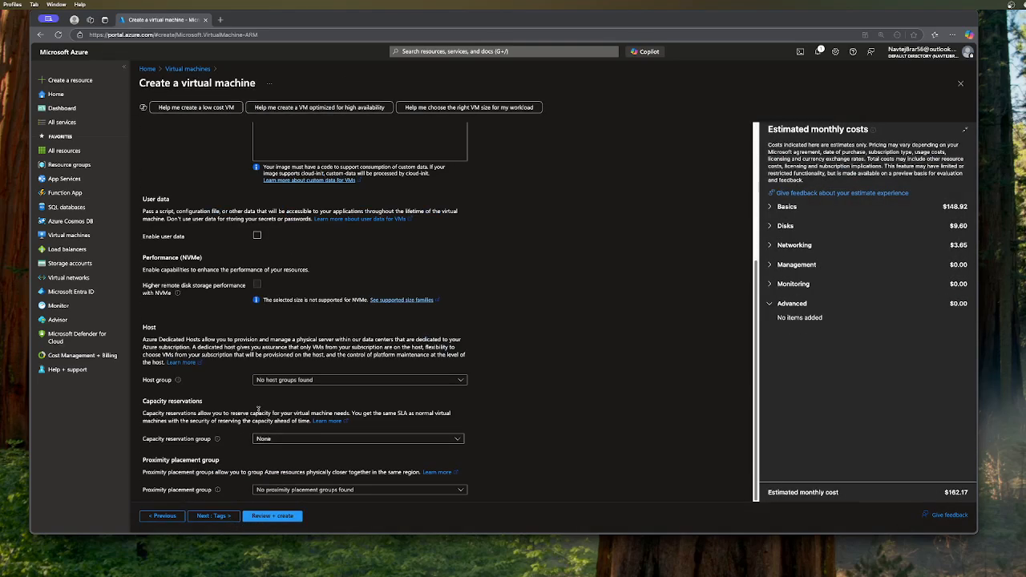
scroll(253, 297, "up", 5)
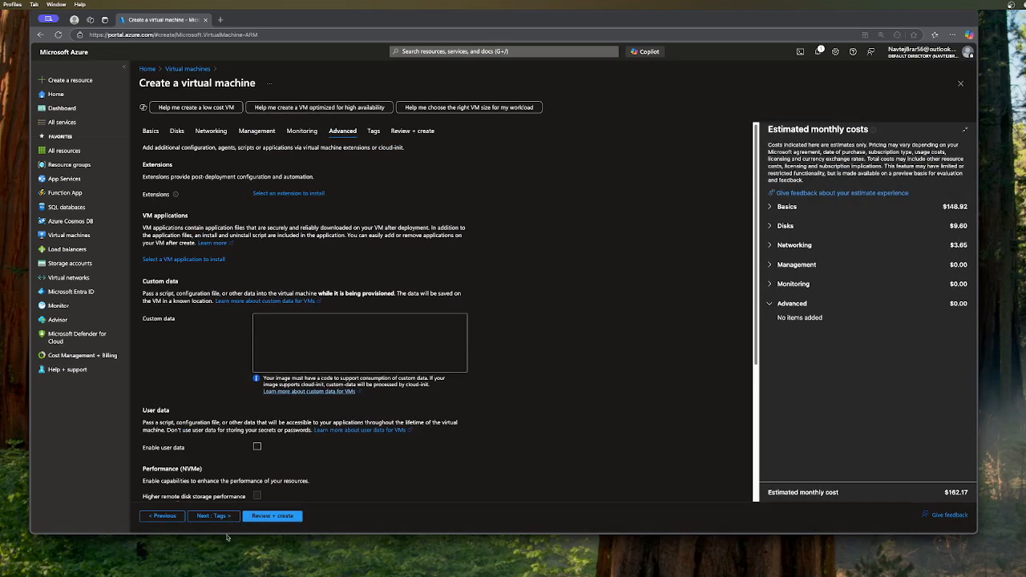
Validate the virtual machine's configuration, review the summary, and create the virtual machine
left_click(269, 516)
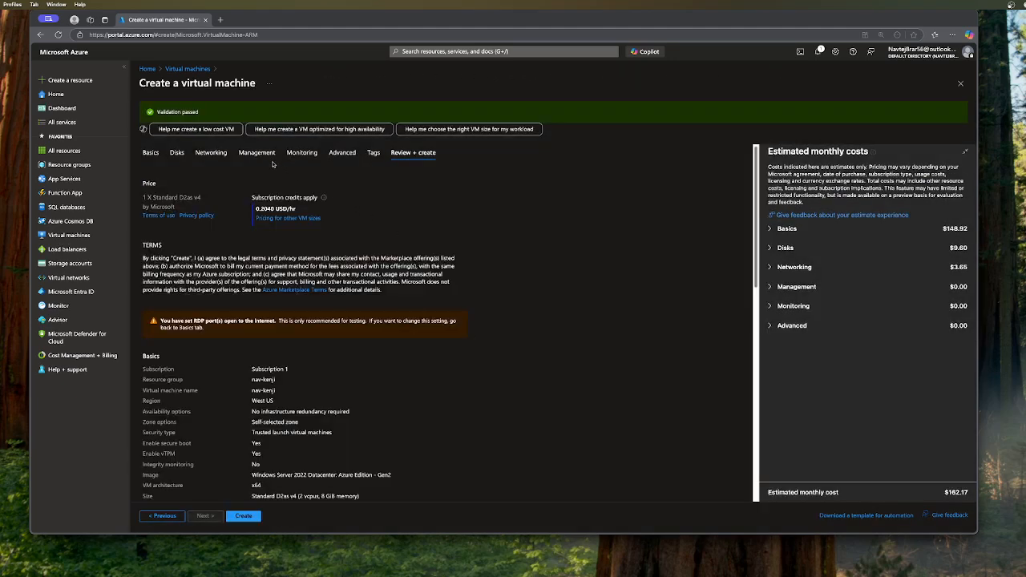
left_click(228, 114)
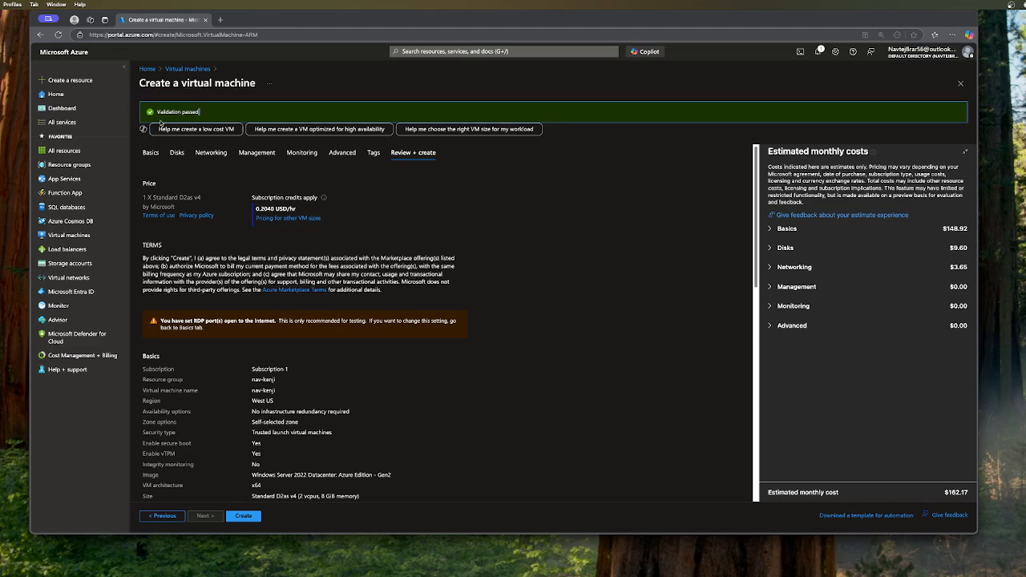
left_click(253, 519)
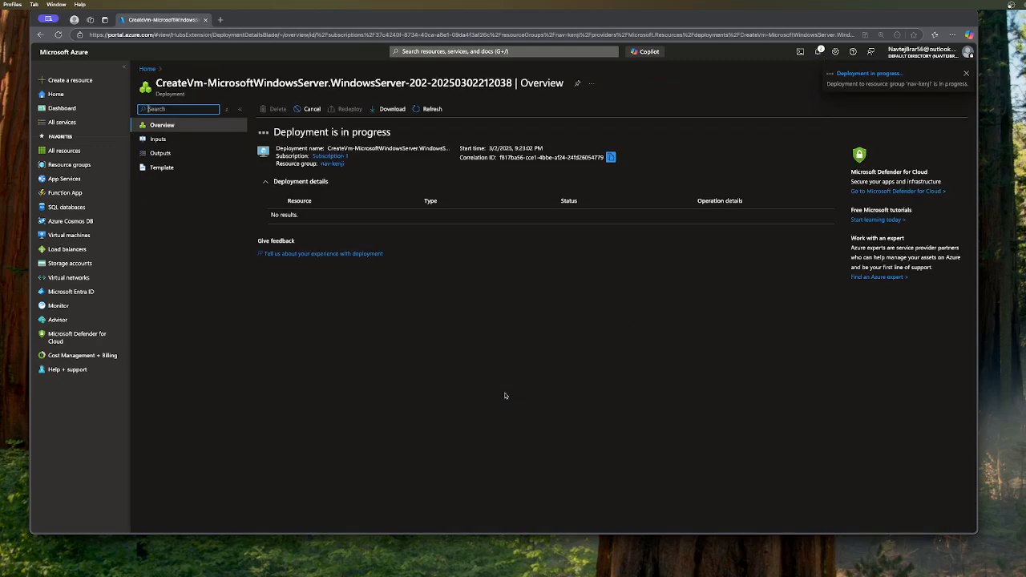
Check the deployment's progress on its overview and in the notifications, and reload the list of virtual machines
left_click_drag(411, 131, 265, 133)
left_click(324, 325)
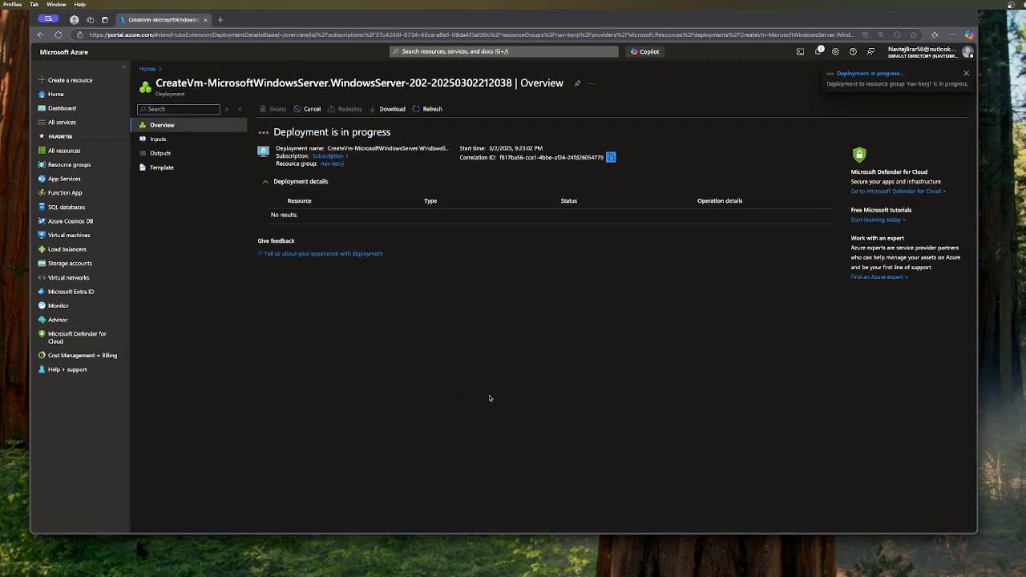
left_click(149, 69)
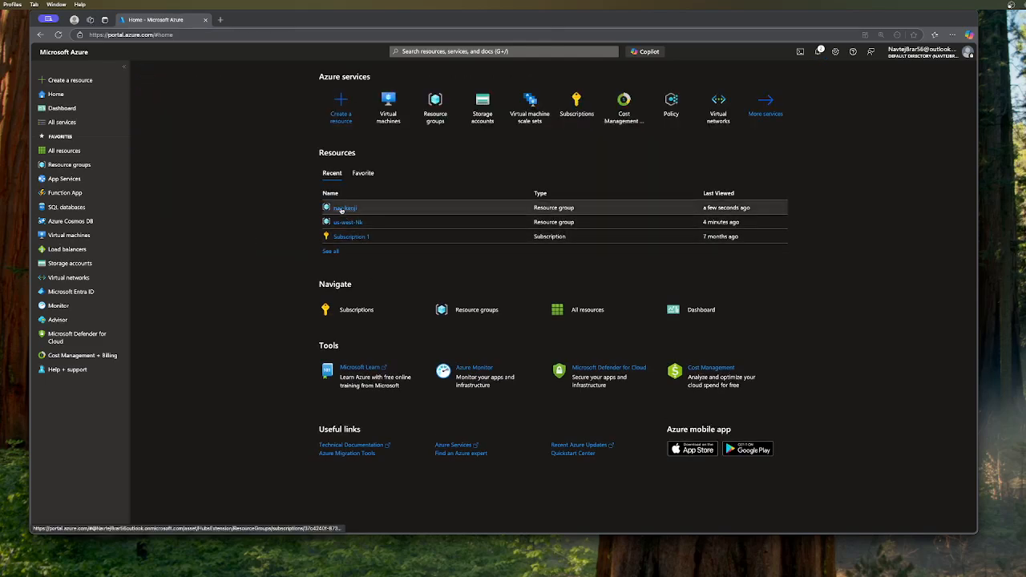
left_click(388, 103)
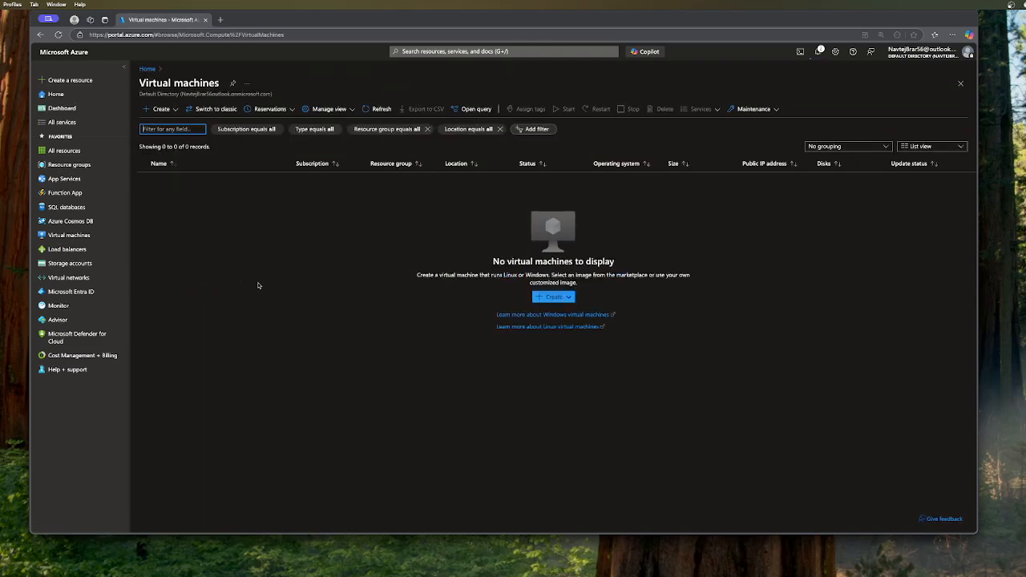
left_click(818, 50)
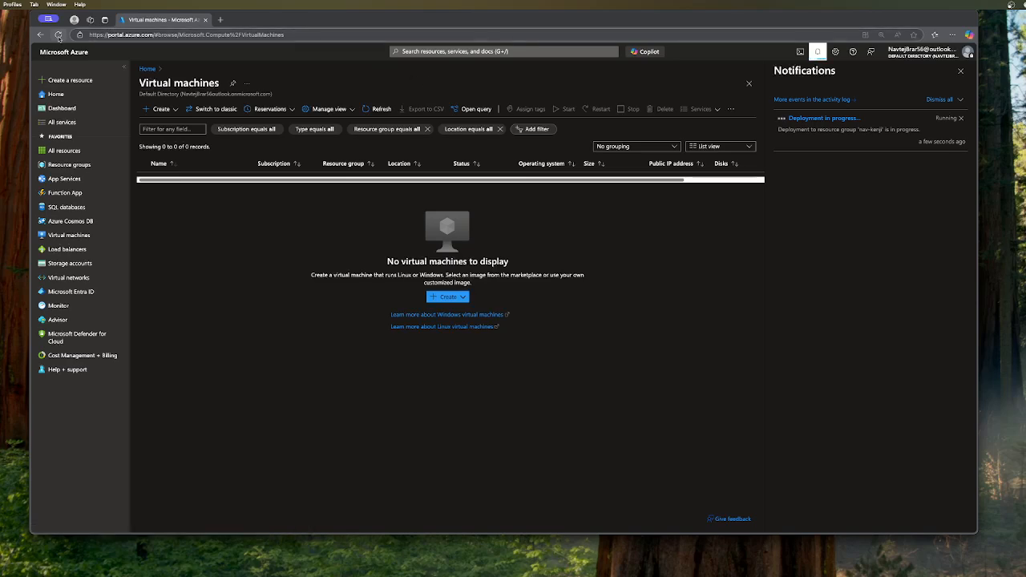
left_click(57, 35)
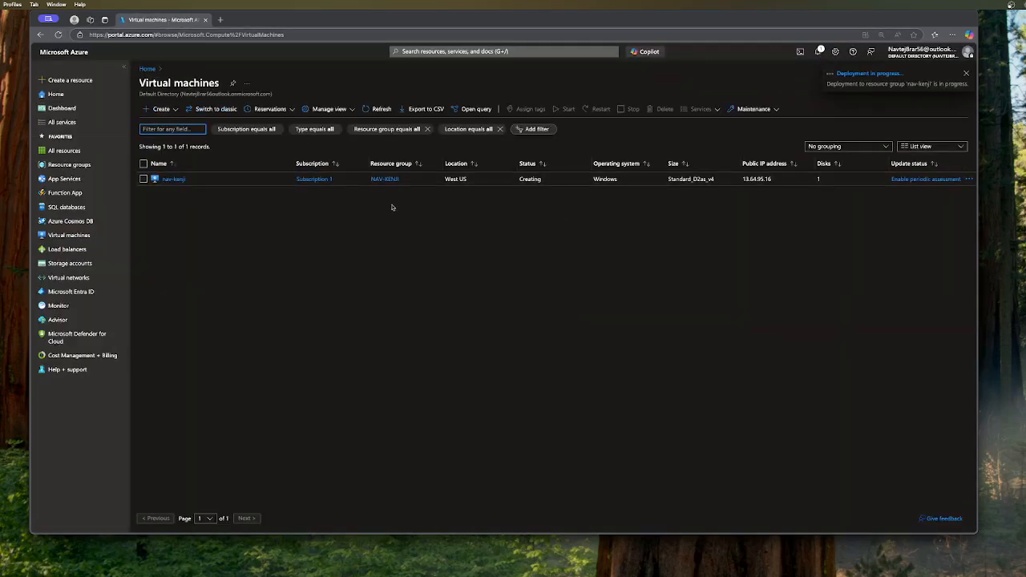
Open the overview of the nav-kenji virtual machine and collapse the virtual machines list beside it
left_click(174, 179)
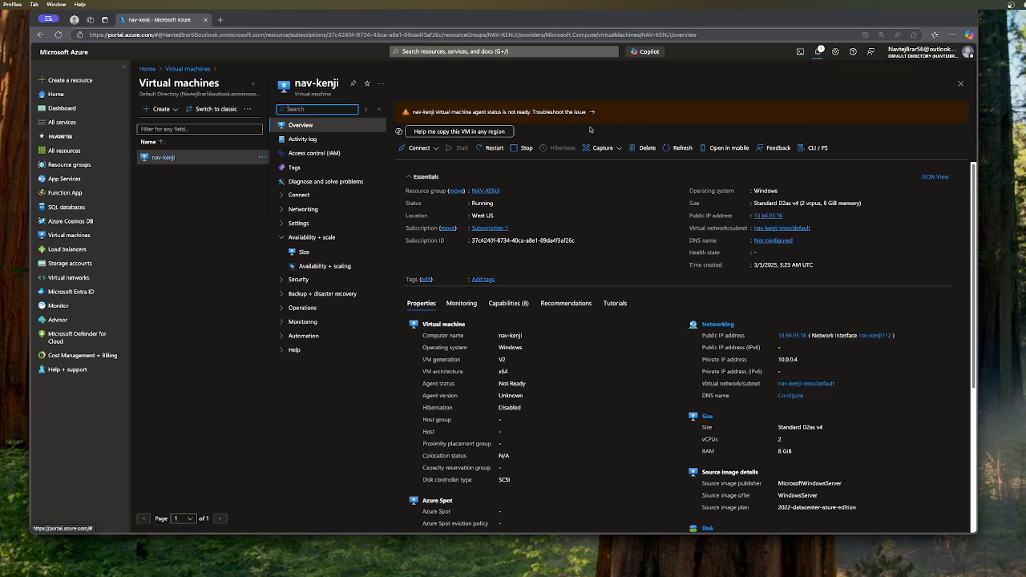
left_click(967, 75)
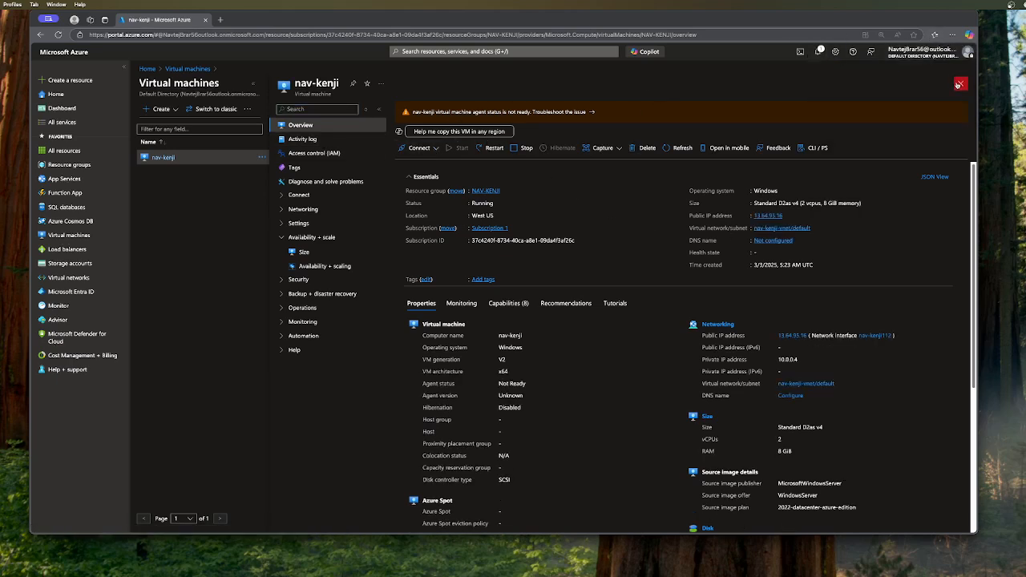
left_click(254, 85)
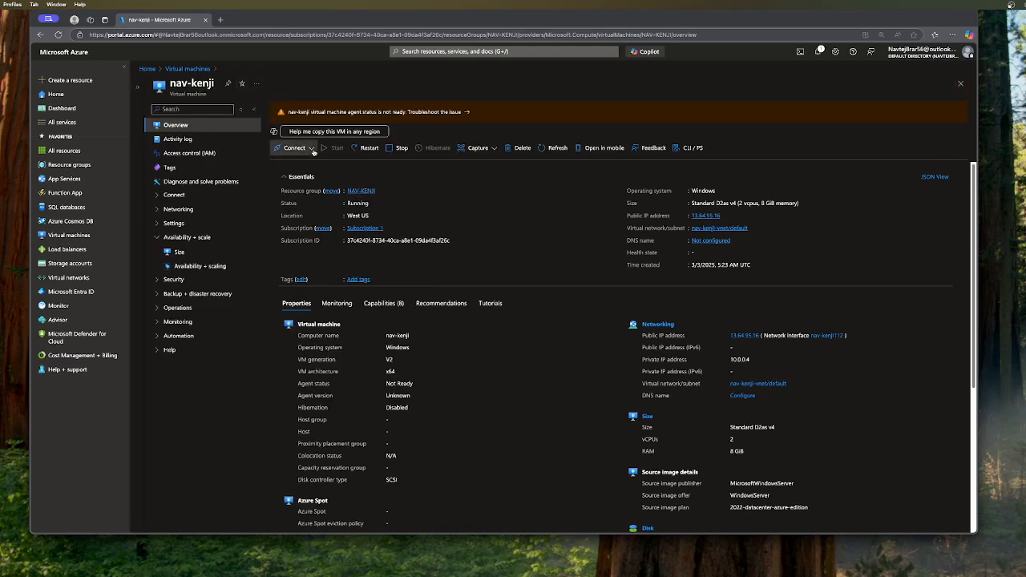
Open the Bastion connection form for nav-kenji and enter Navkenji as the username
left_click(310, 148)
left_click(297, 177)
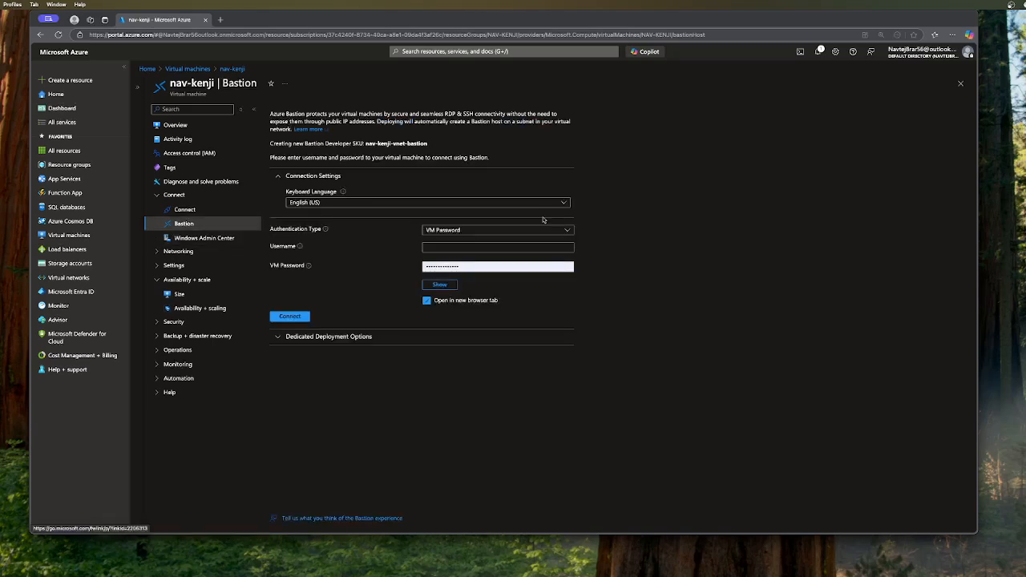
left_click(440, 265)
left_click(453, 249)
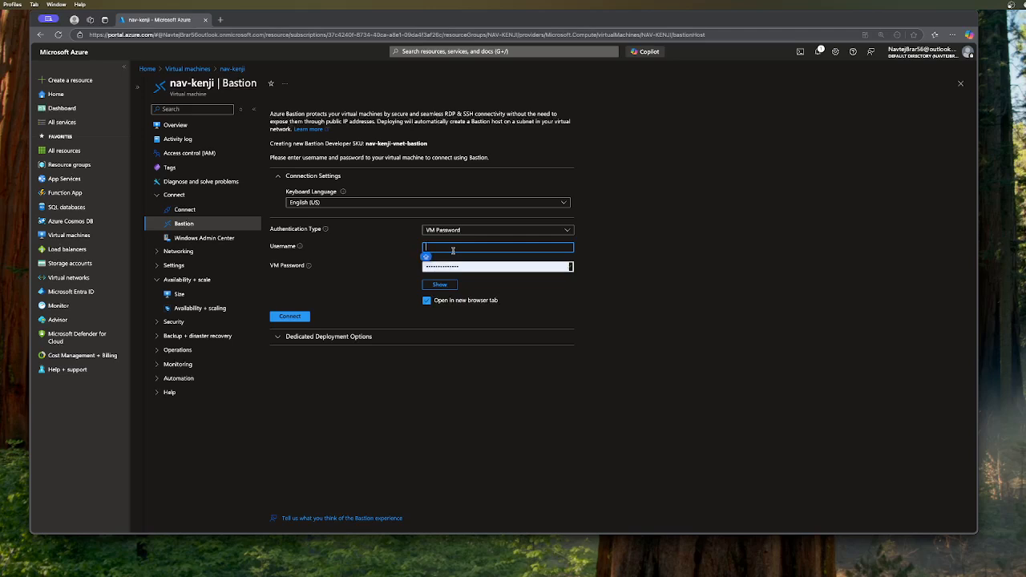
type("Navkenji")
Return to the nav-kenji overview, glance at its activity log, and examine the machine's essentials and properties
left_click(196, 70)
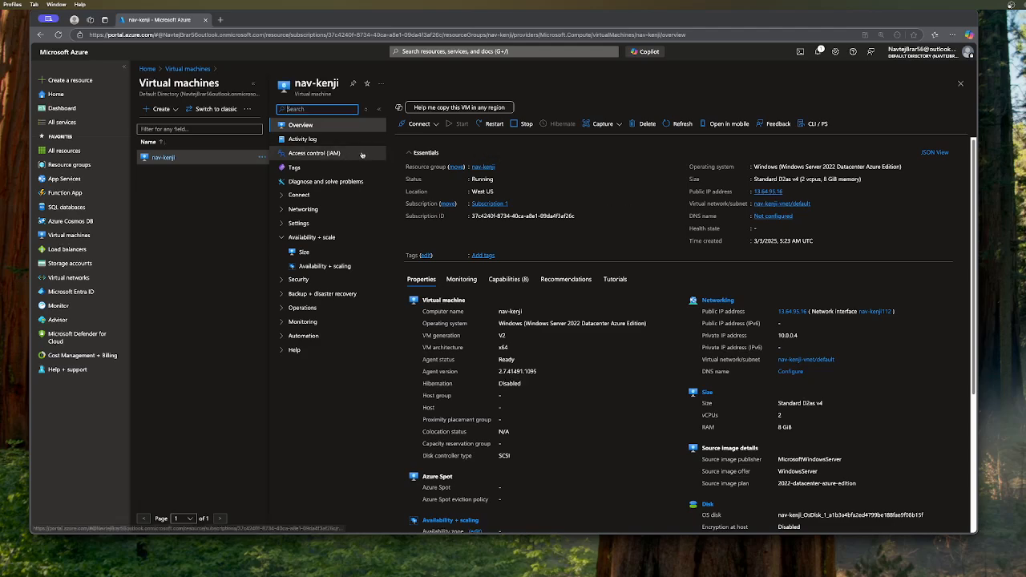
left_click(308, 126)
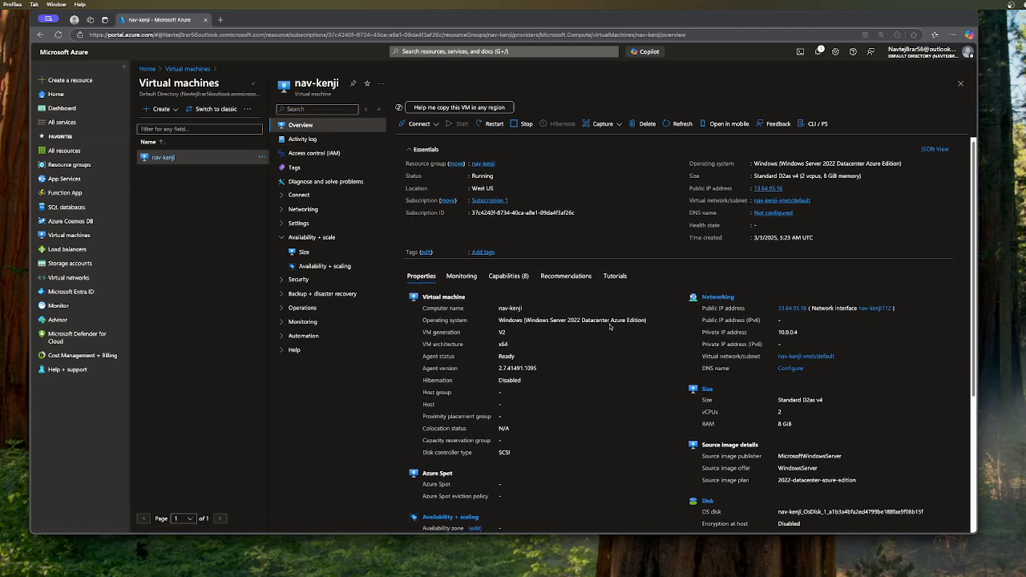
left_click(305, 139)
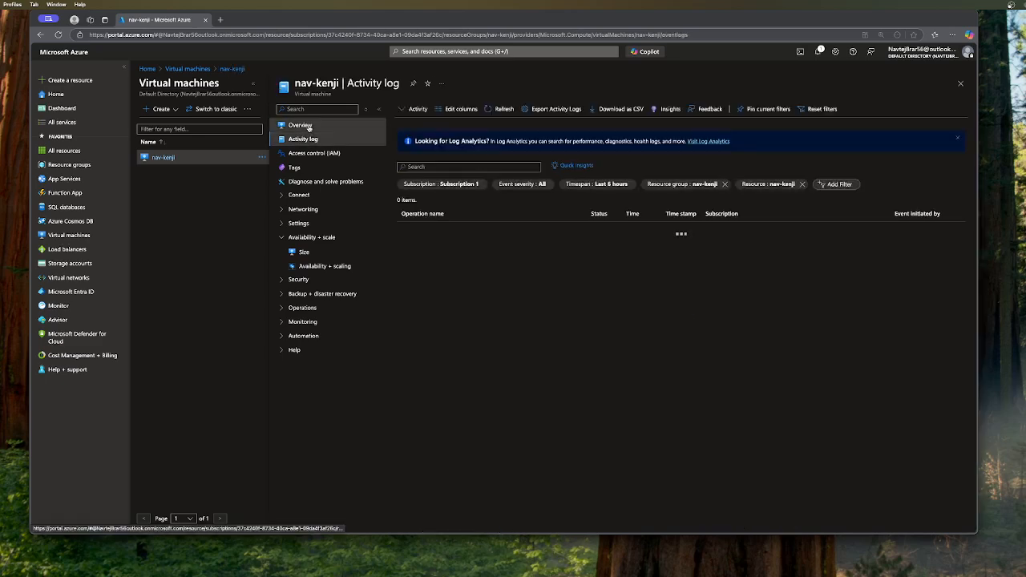
left_click(300, 125)
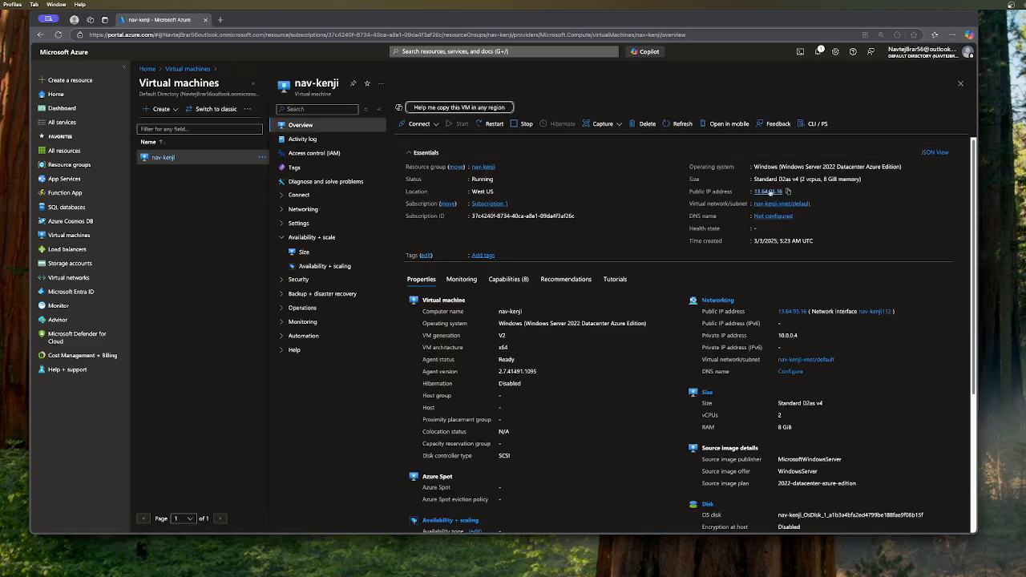
scroll(629, 371, "down", 3)
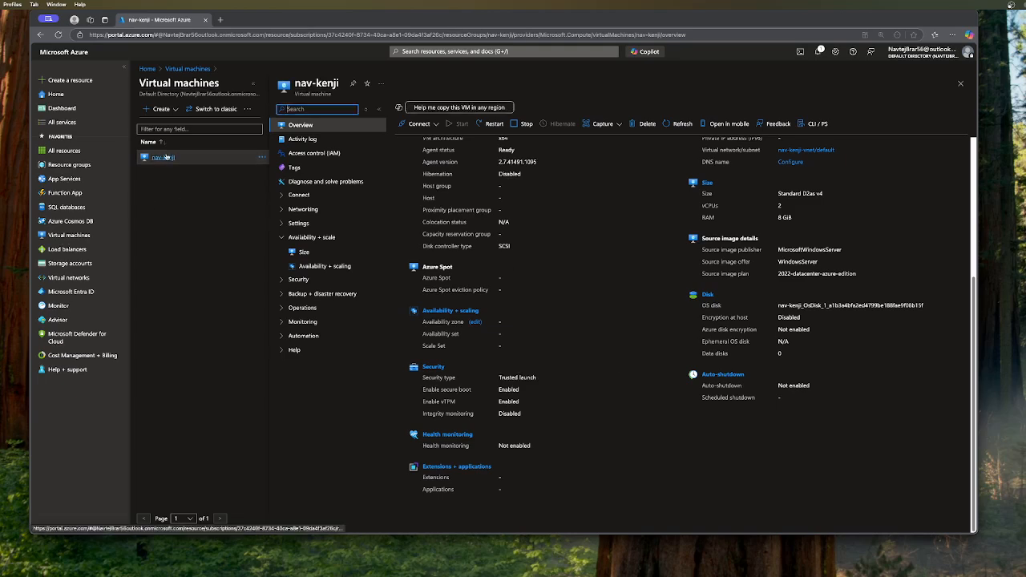
scroll(476, 185, "up", 3)
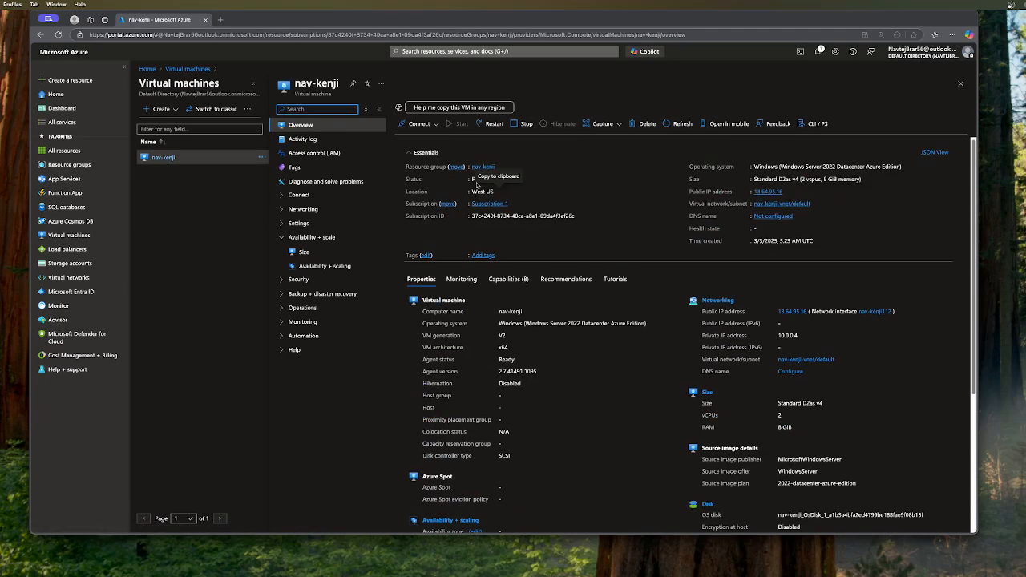
Check the native RDP connection option for nav-kenji, and open its Bastion connection form
left_click(435, 125)
left_click(418, 137)
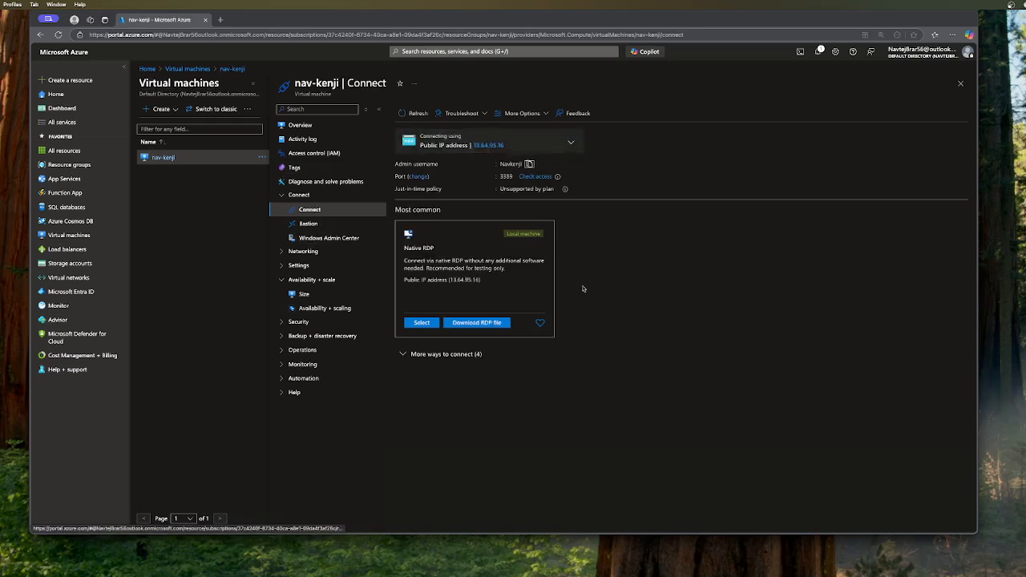
left_click(337, 224)
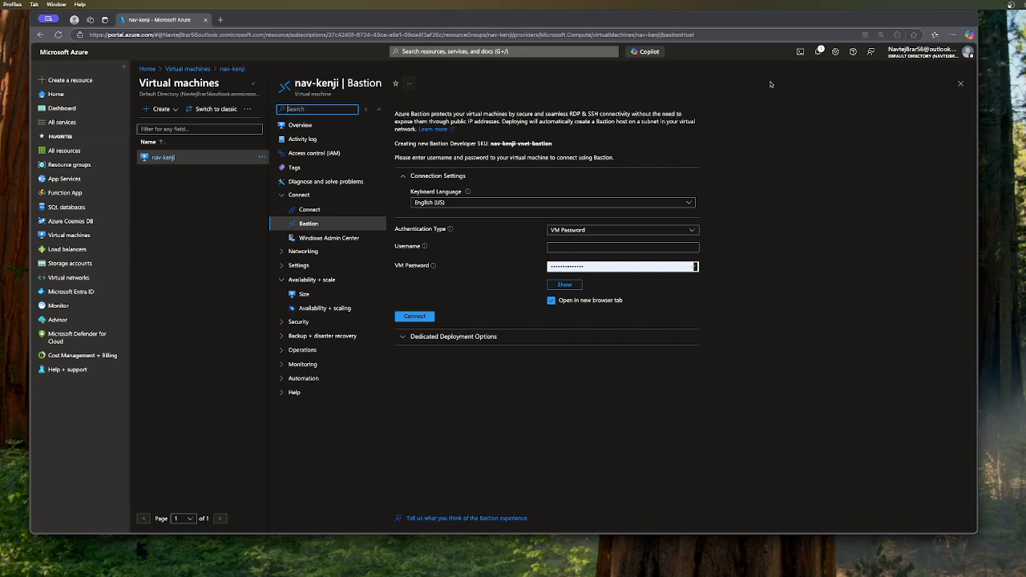
Leave the Bastion page, reopen the nav-kenji virtual machine from the list, and bring up its Bastion connection form again
left_click(960, 83)
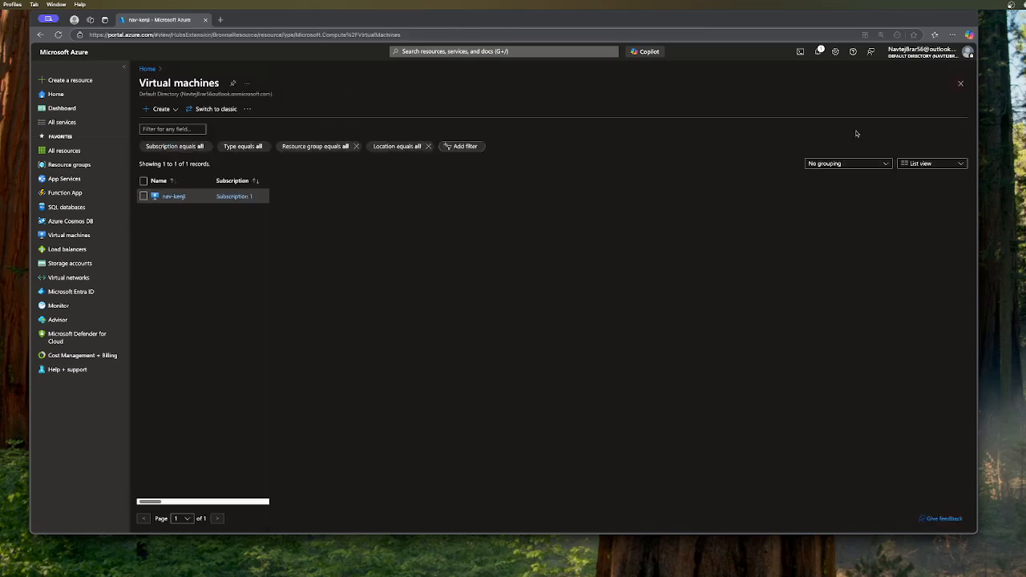
left_click(168, 197)
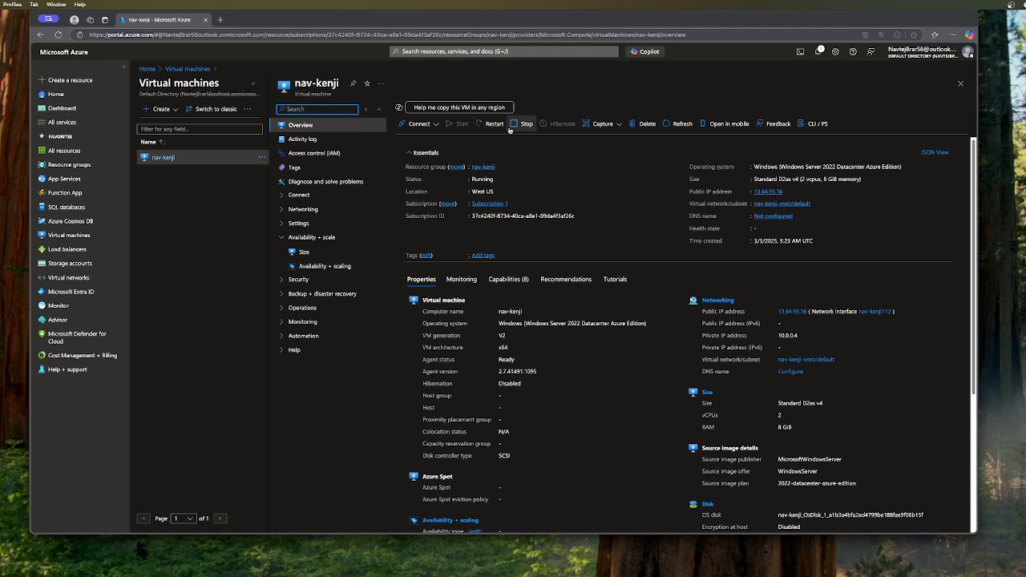
left_click(419, 123)
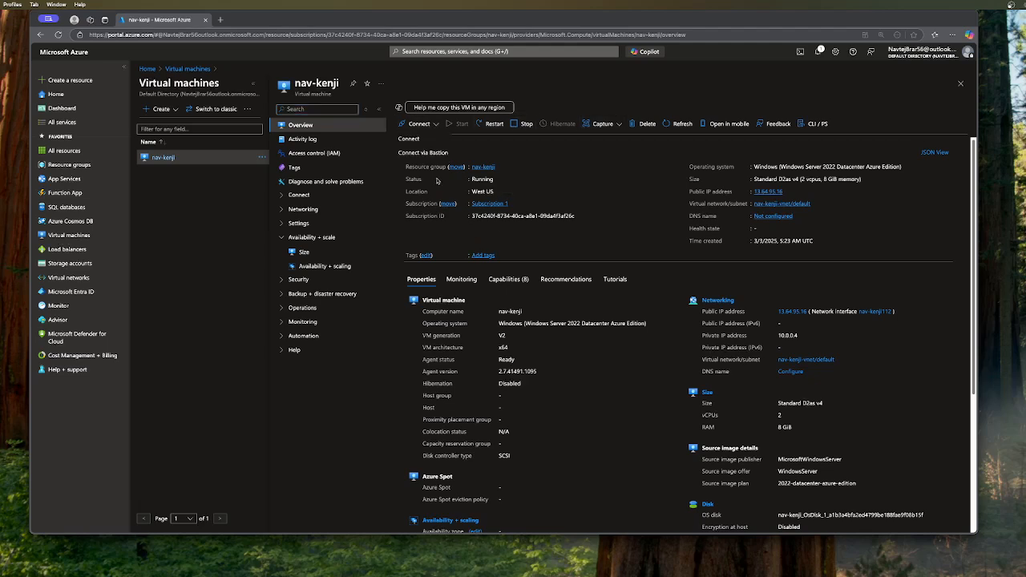
left_click(424, 152)
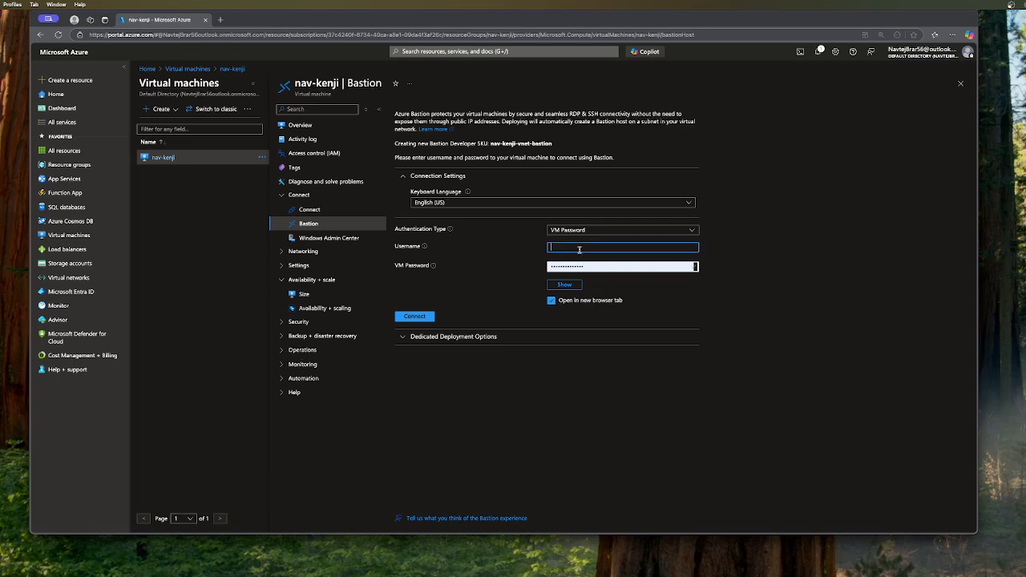
Enter Navkenji as the Bastion username, try to connect with the prefilled password, retry the connection, and close the session tab
type("Navkenji")
left_click(672, 267)
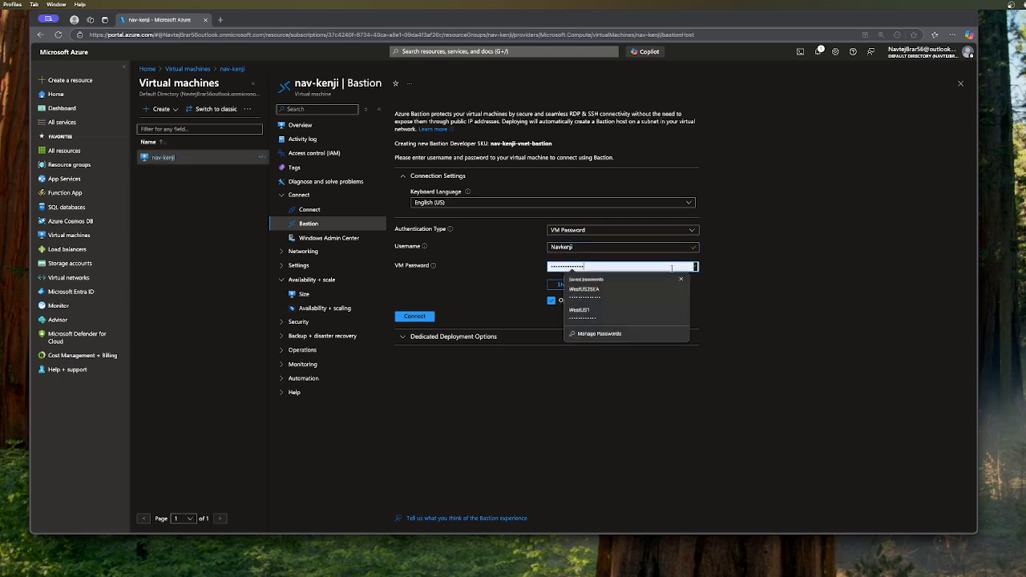
left_click(518, 274)
left_click(415, 316)
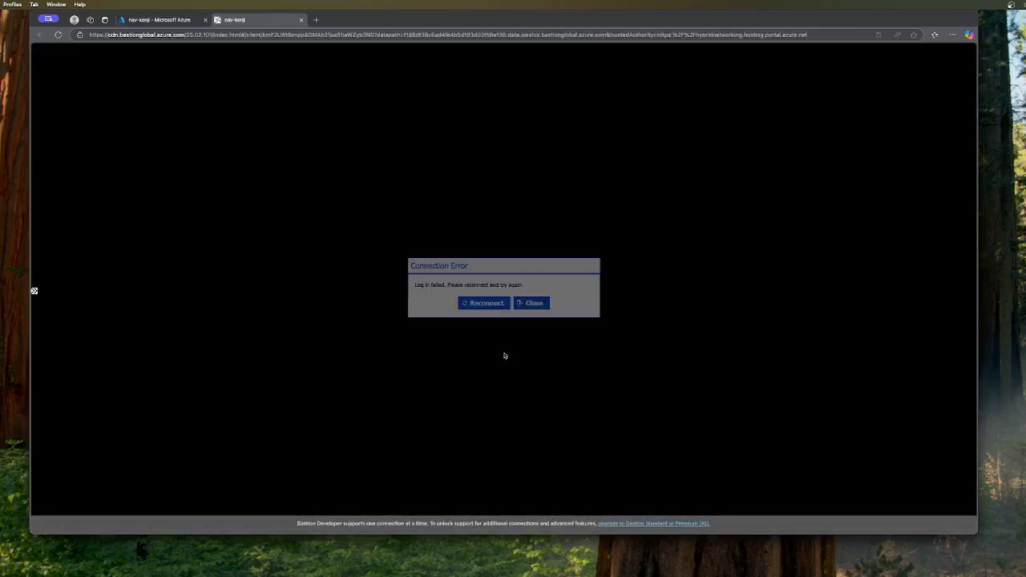
left_click(487, 304)
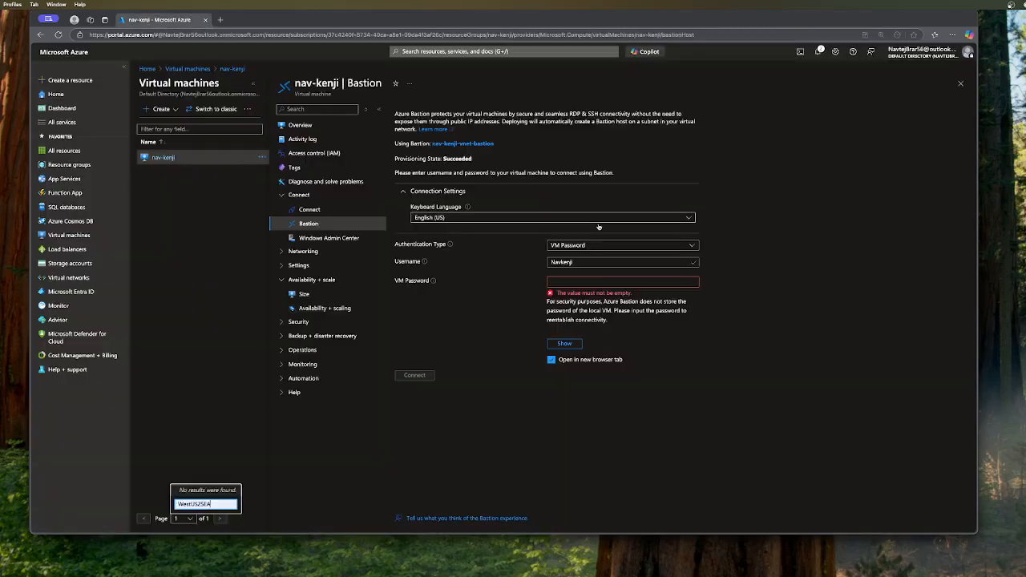
left_click(302, 19)
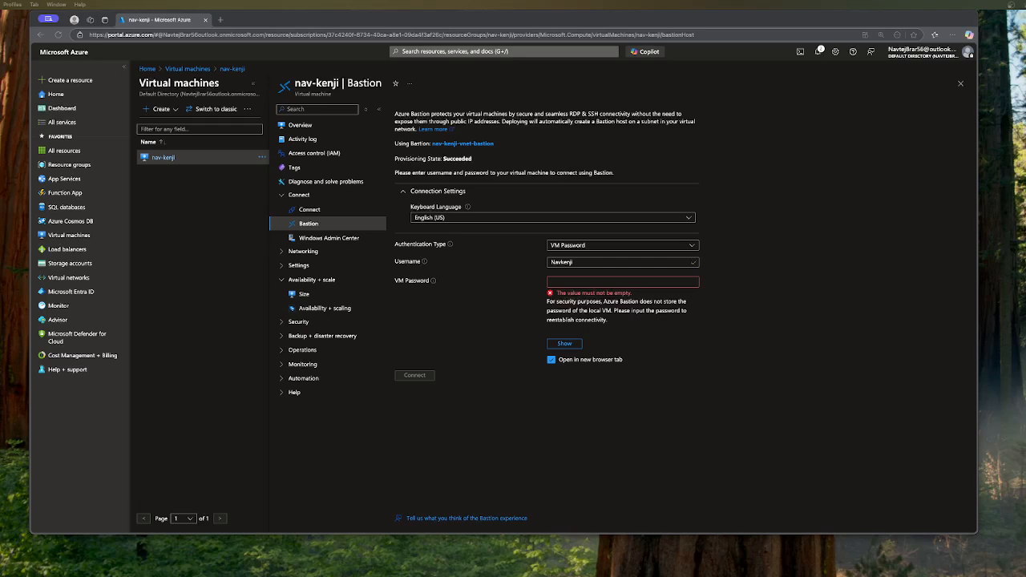
Paste the VM password into the Bastion form, keep VM Password as the authentication type, and connect to nav-kenji
left_click(603, 282)
key("super+v")
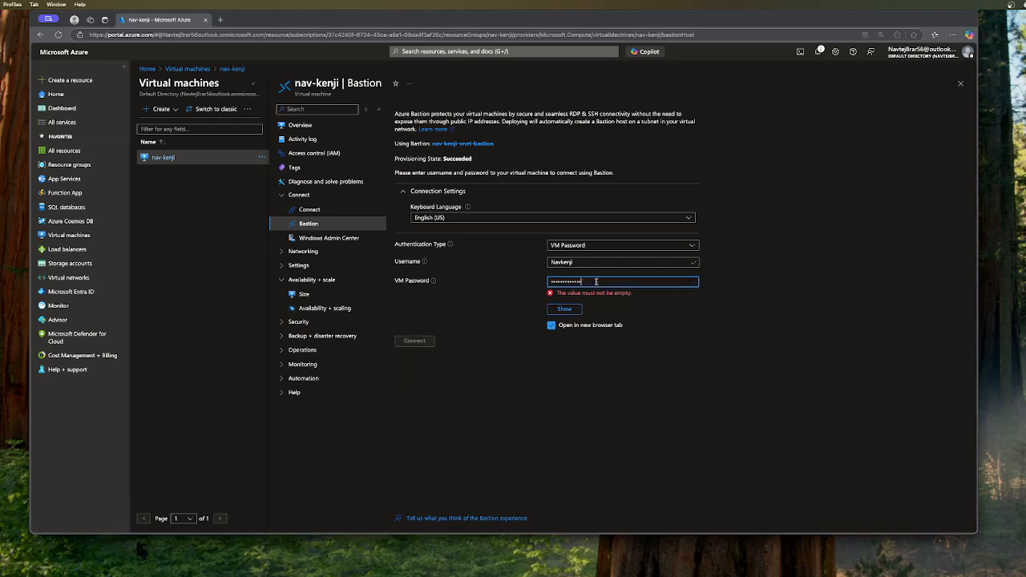
left_click(559, 391)
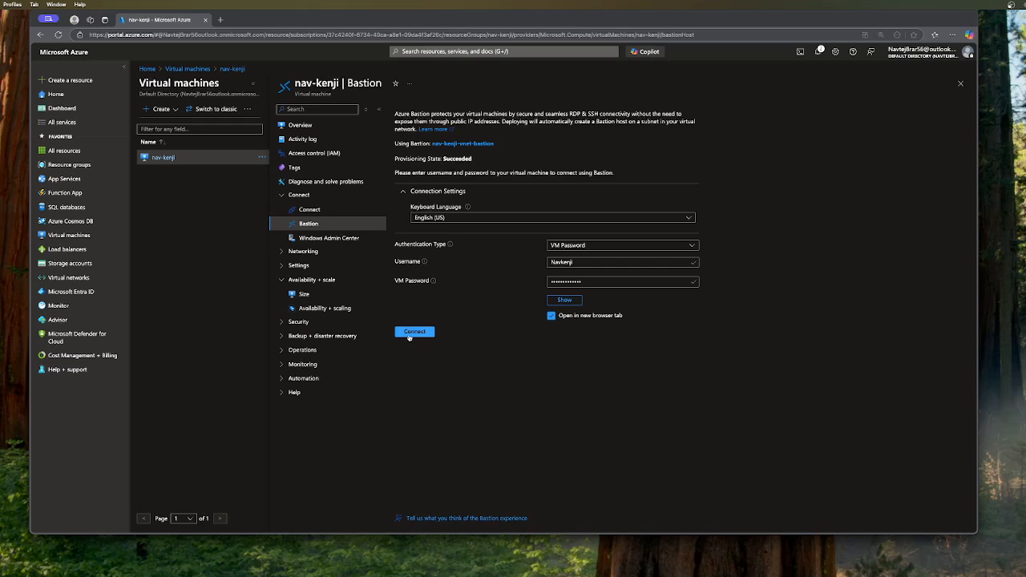
left_click(596, 246)
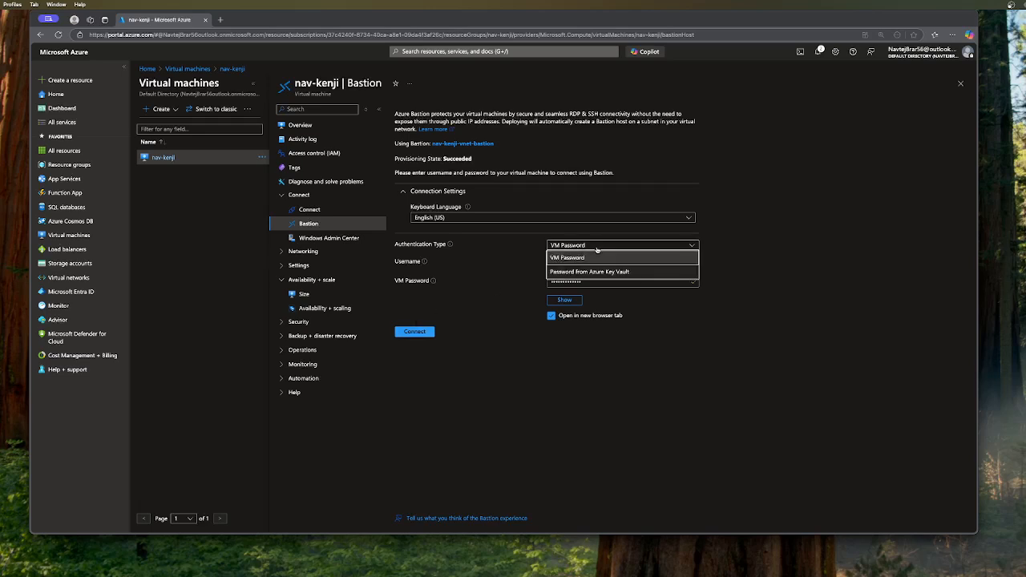
left_click(596, 258)
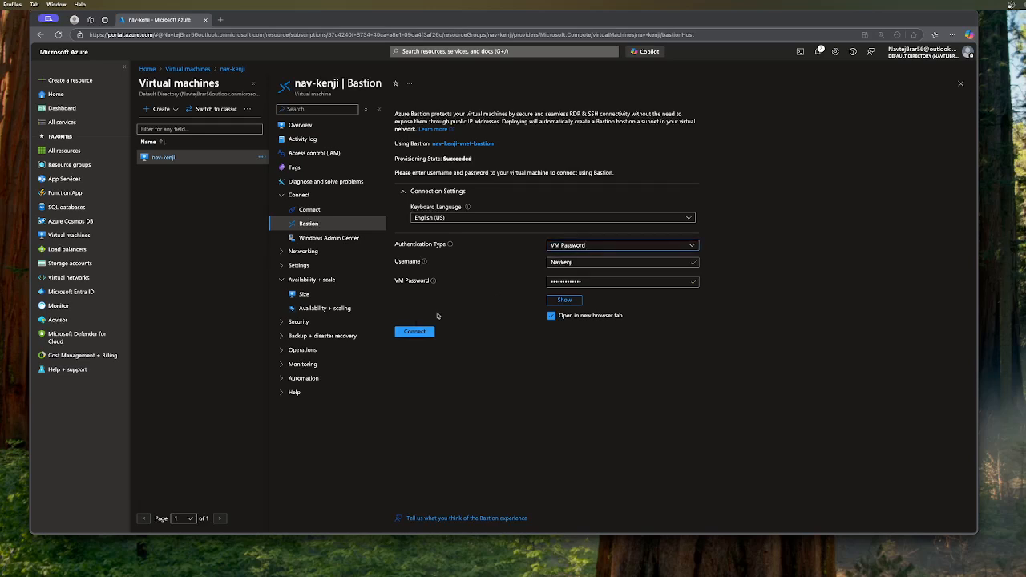
left_click(415, 332)
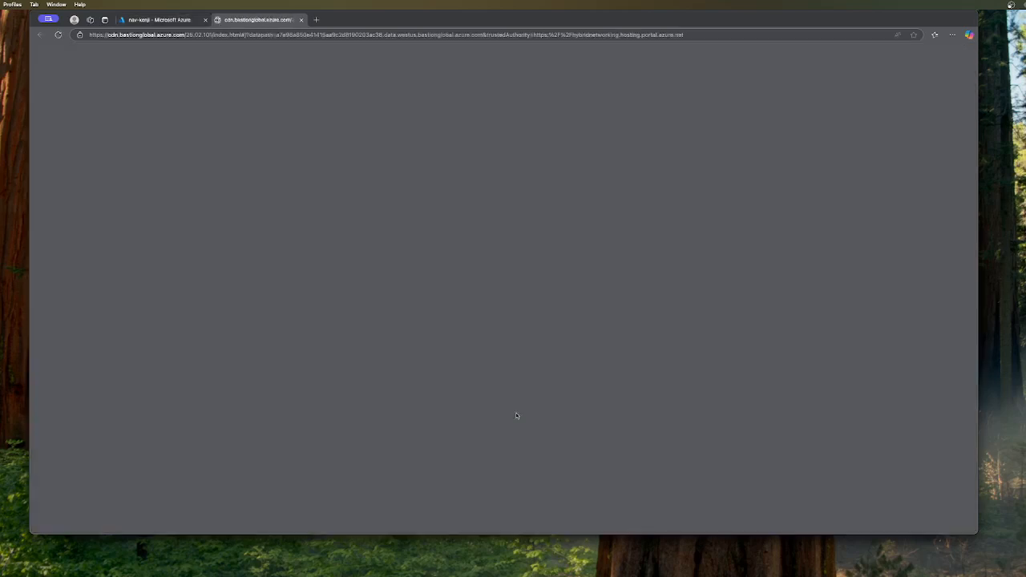